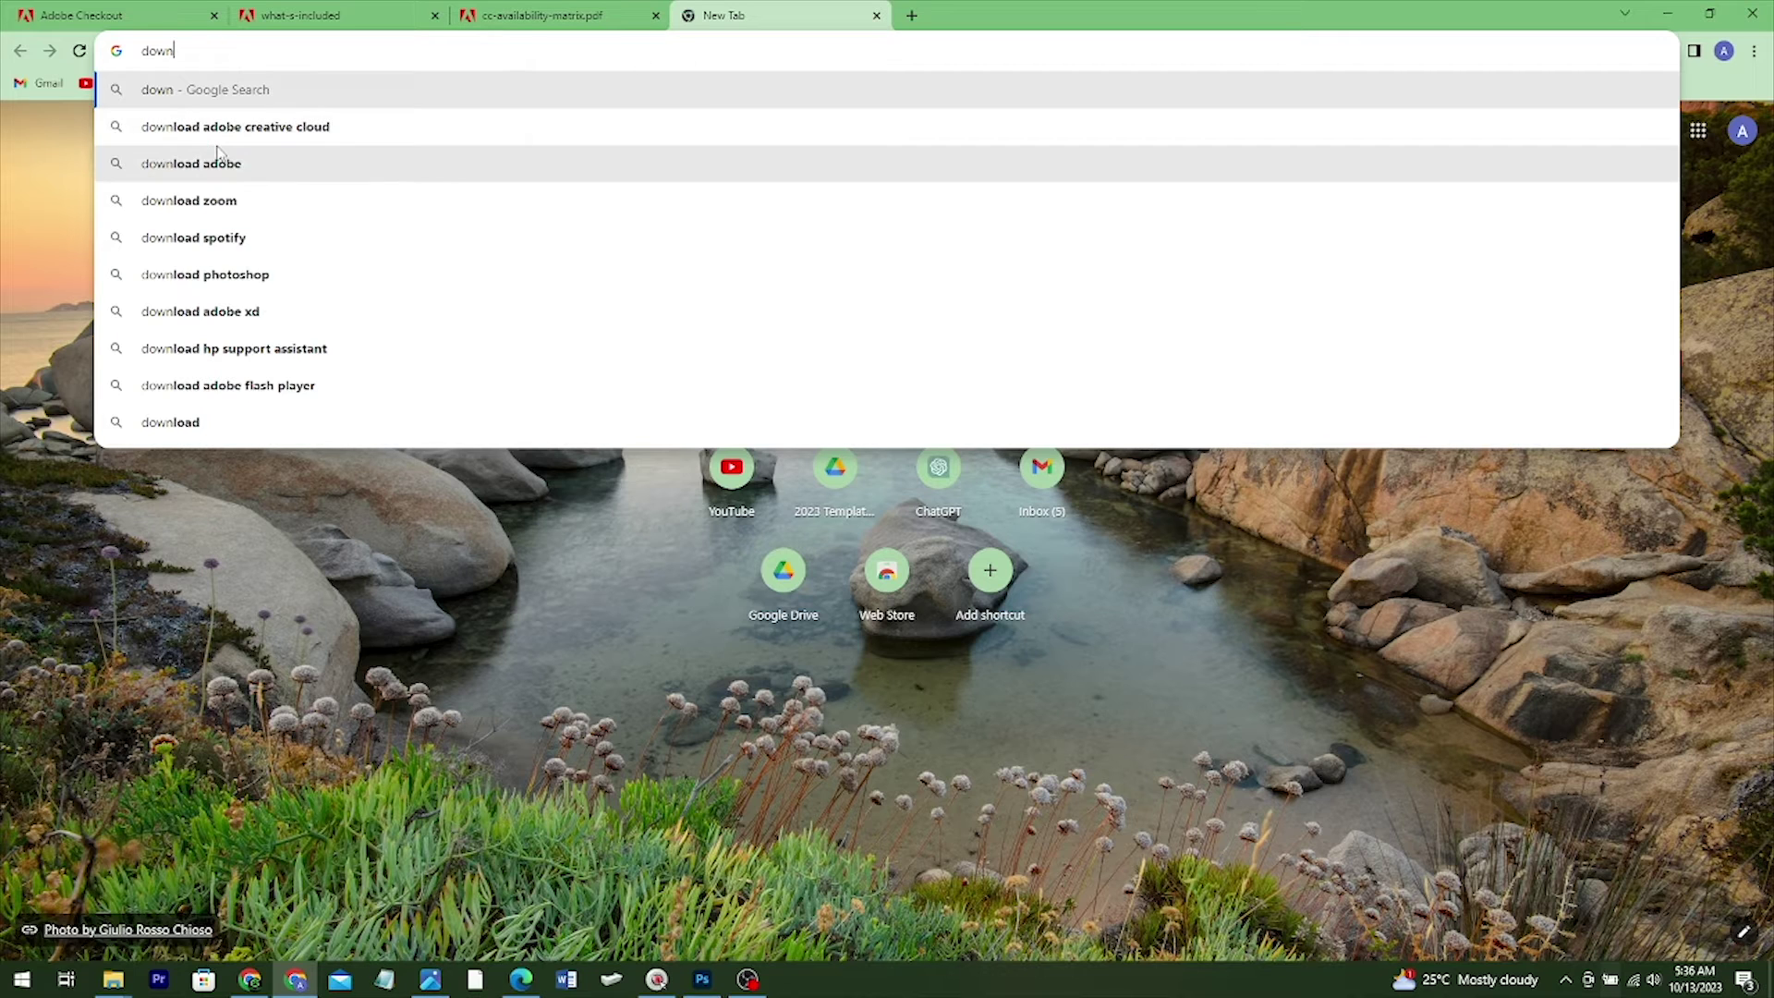
# - Search 'download adobe creative cloud', open Adobe's page and download the Creative Cloud installer
pyautogui.click(279, 128)
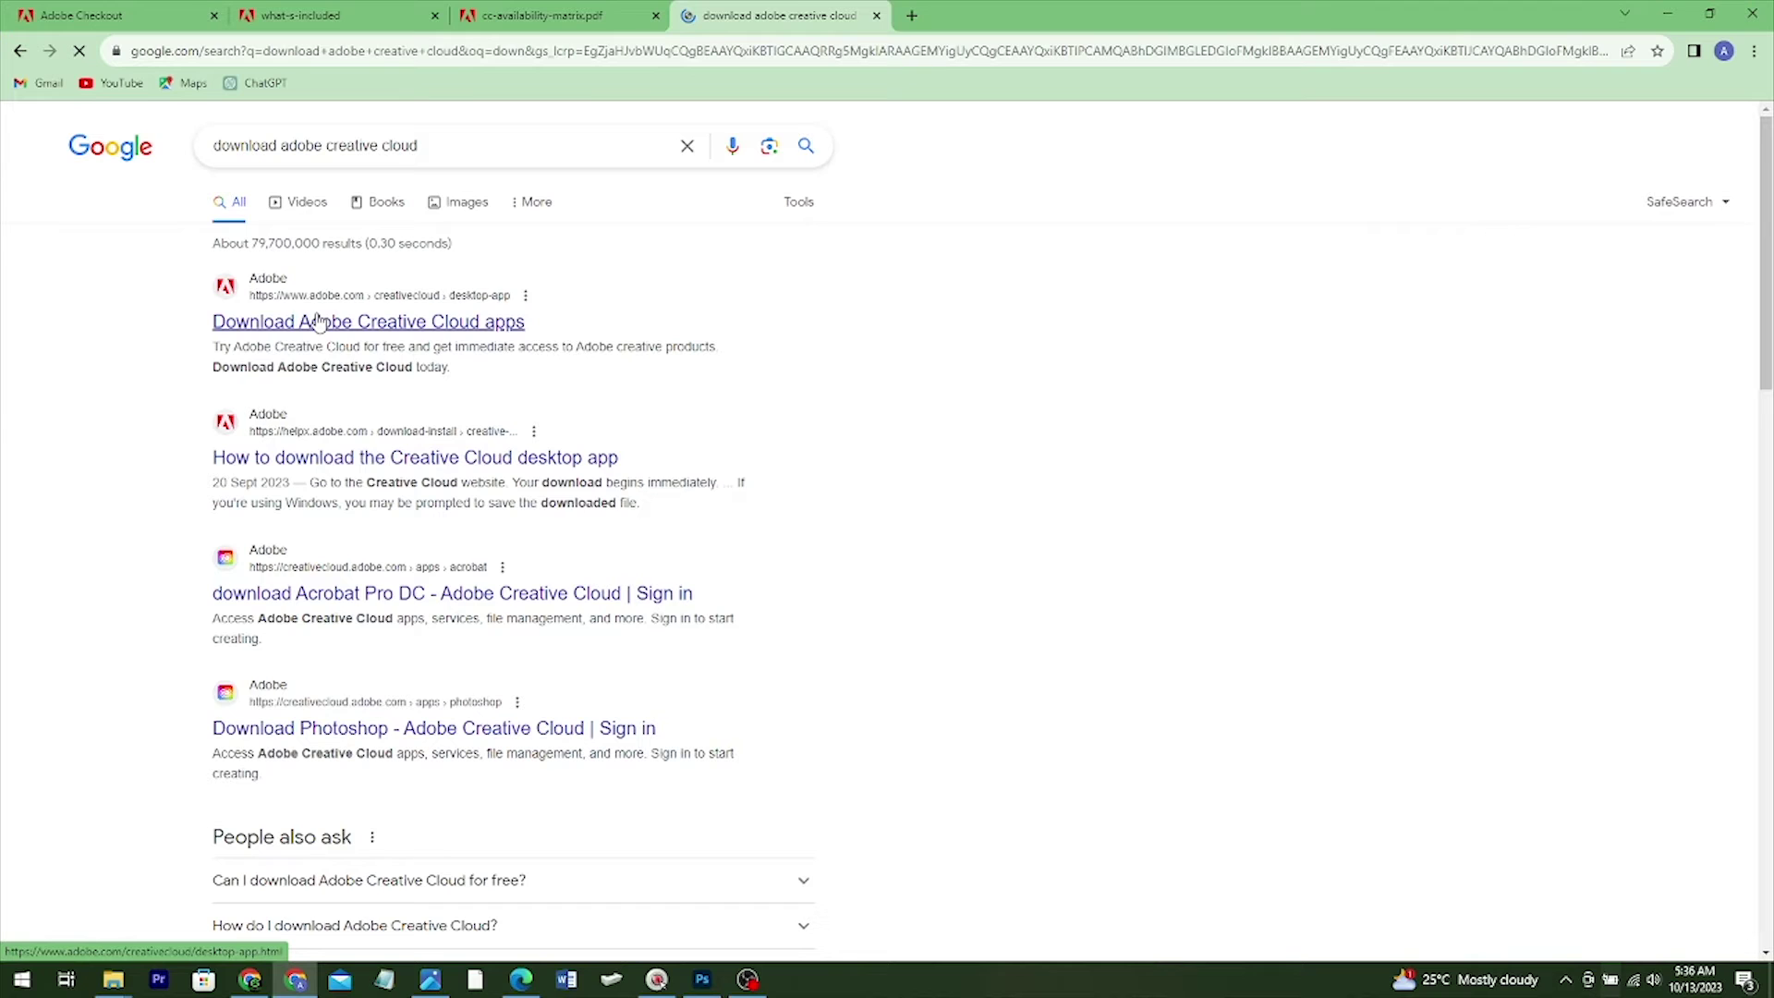
pyautogui.click(318, 320)
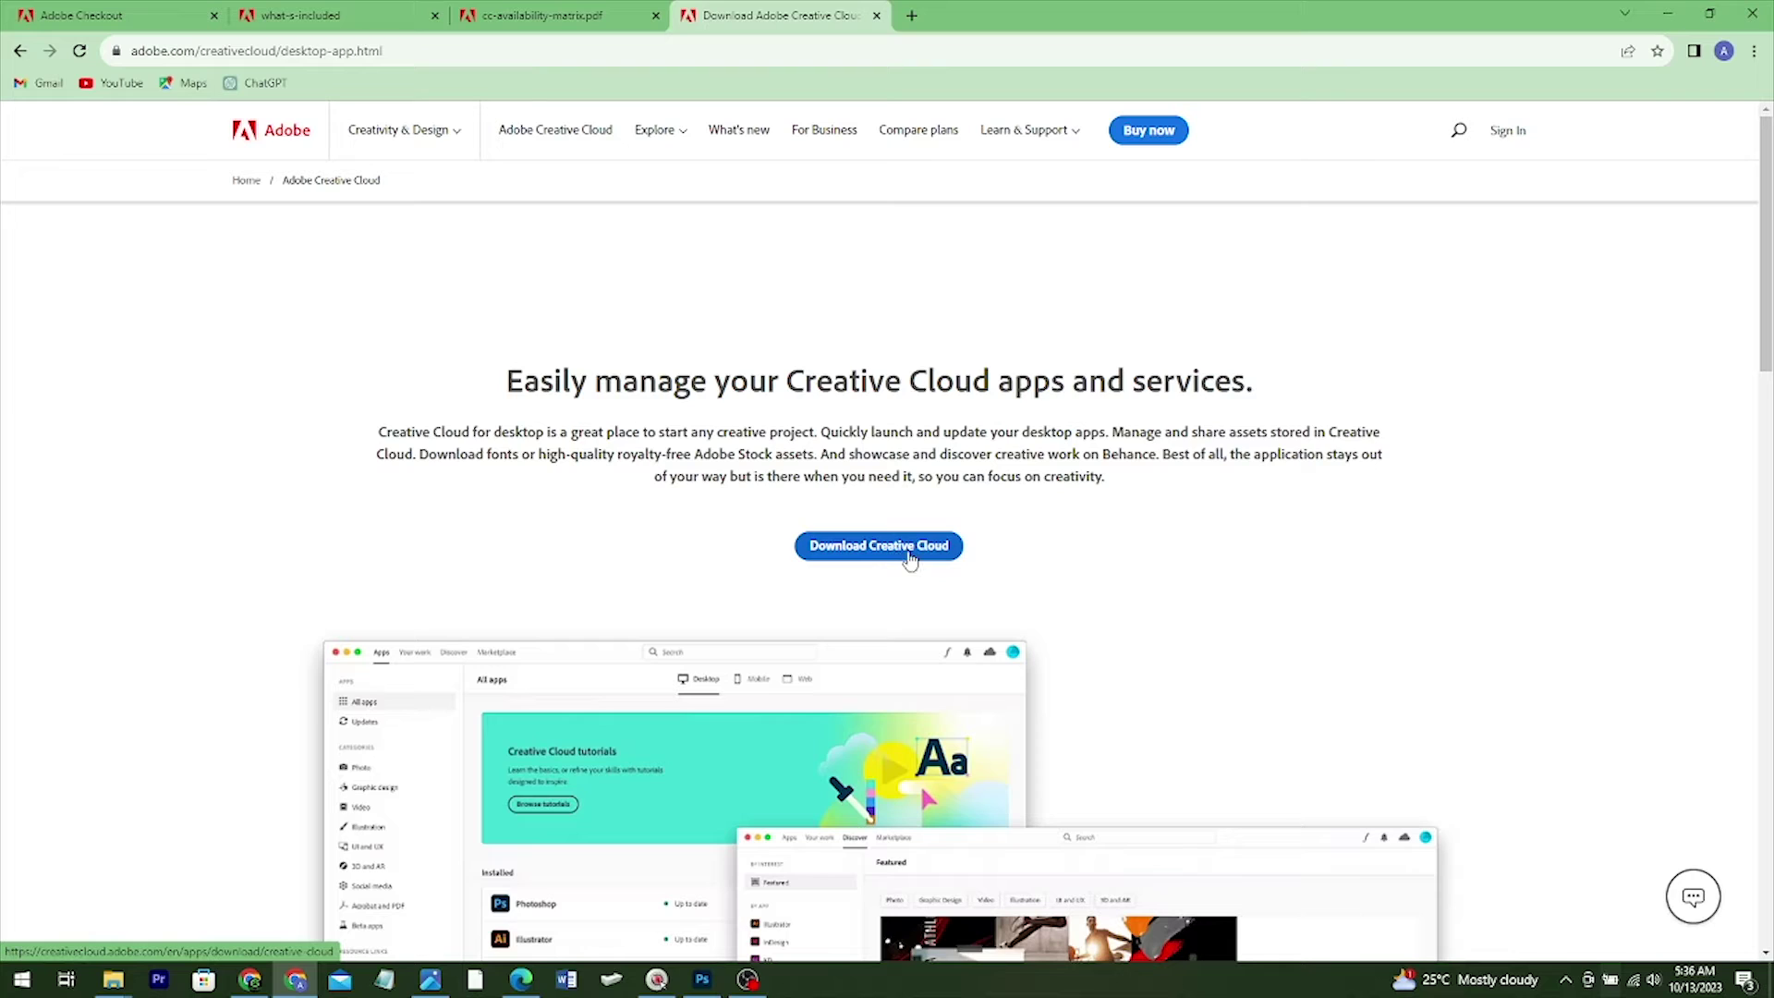
pyautogui.click(910, 557)
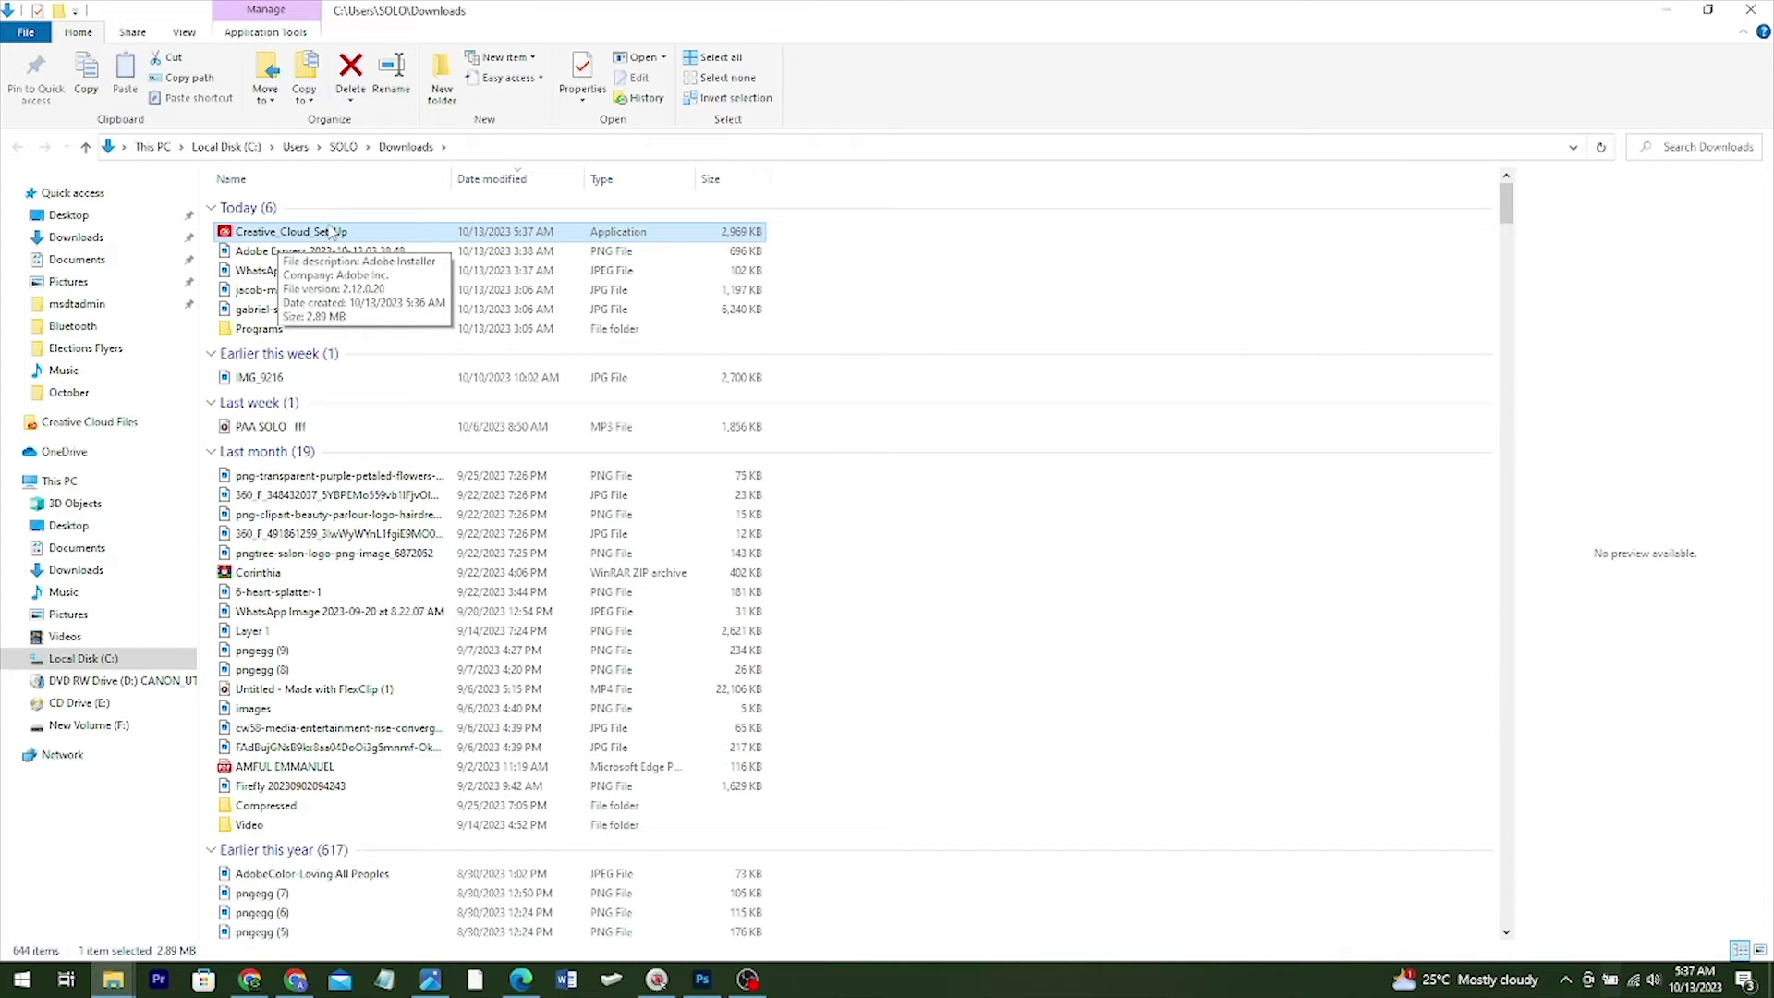
# - Run Creative_Cloud_Set_Up from the Downloads folder
pyautogui.doubleClick(329, 231)
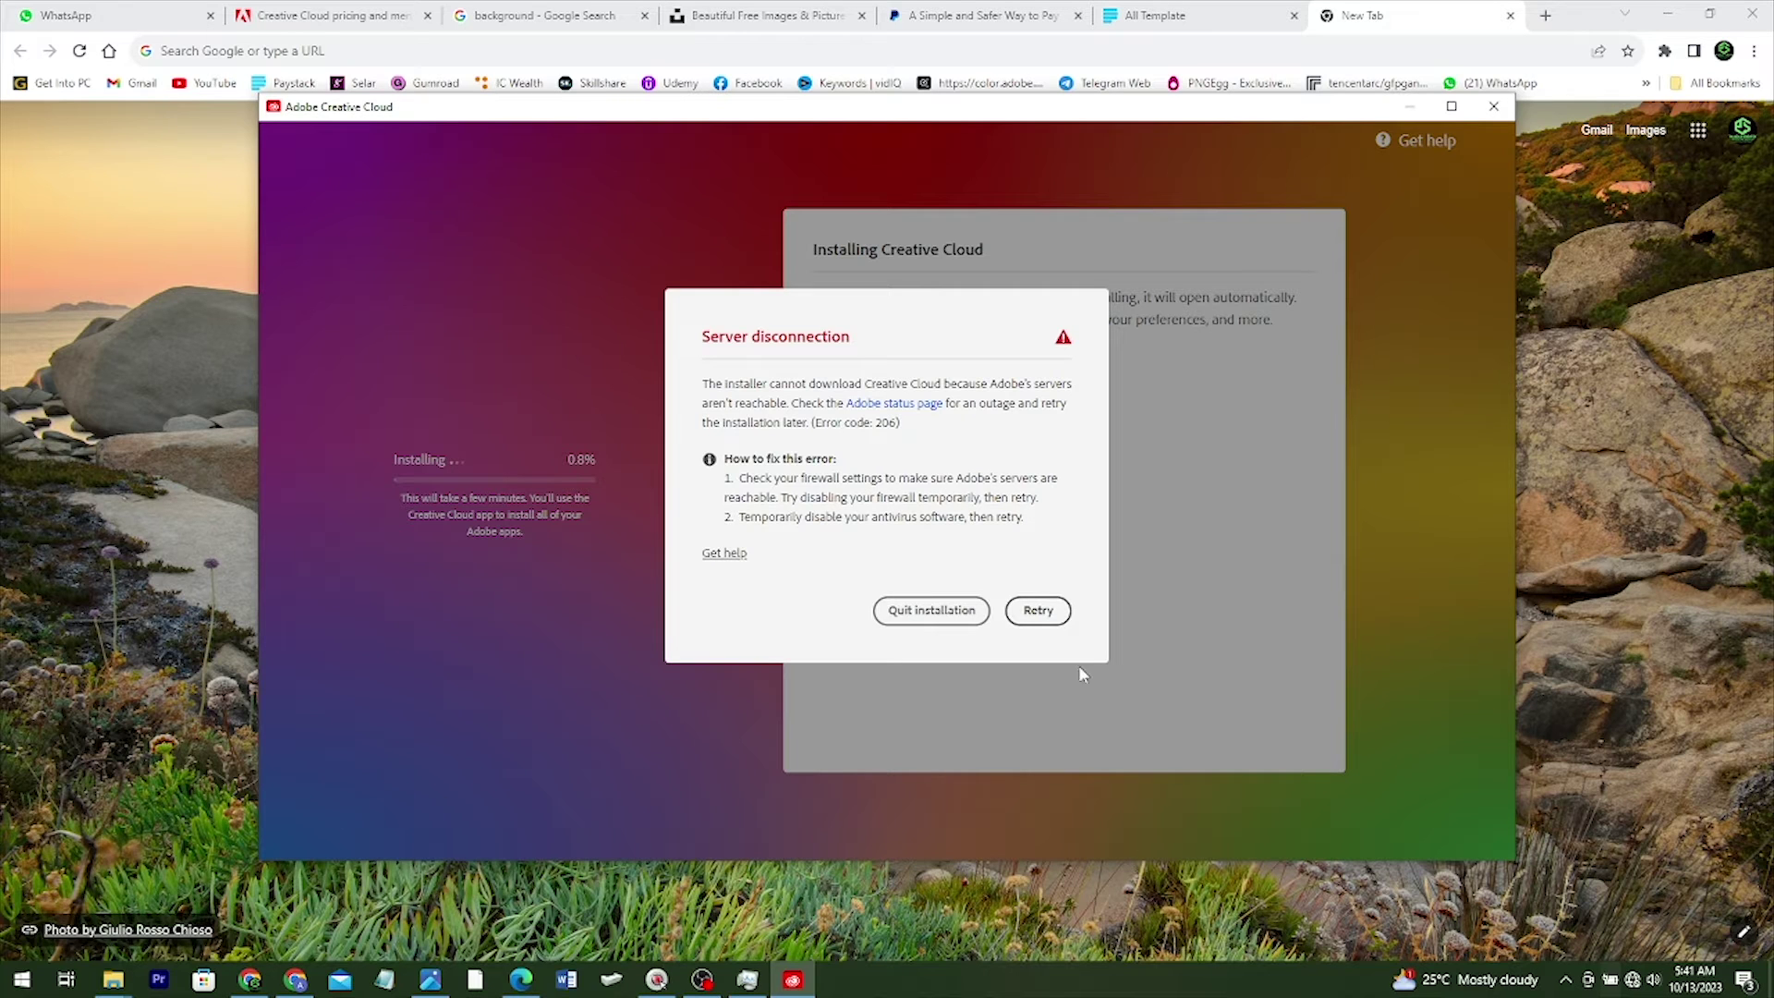
# - Retry after the server disconnection error and keep the installer running instead of quitting
pyautogui.click(981, 615)
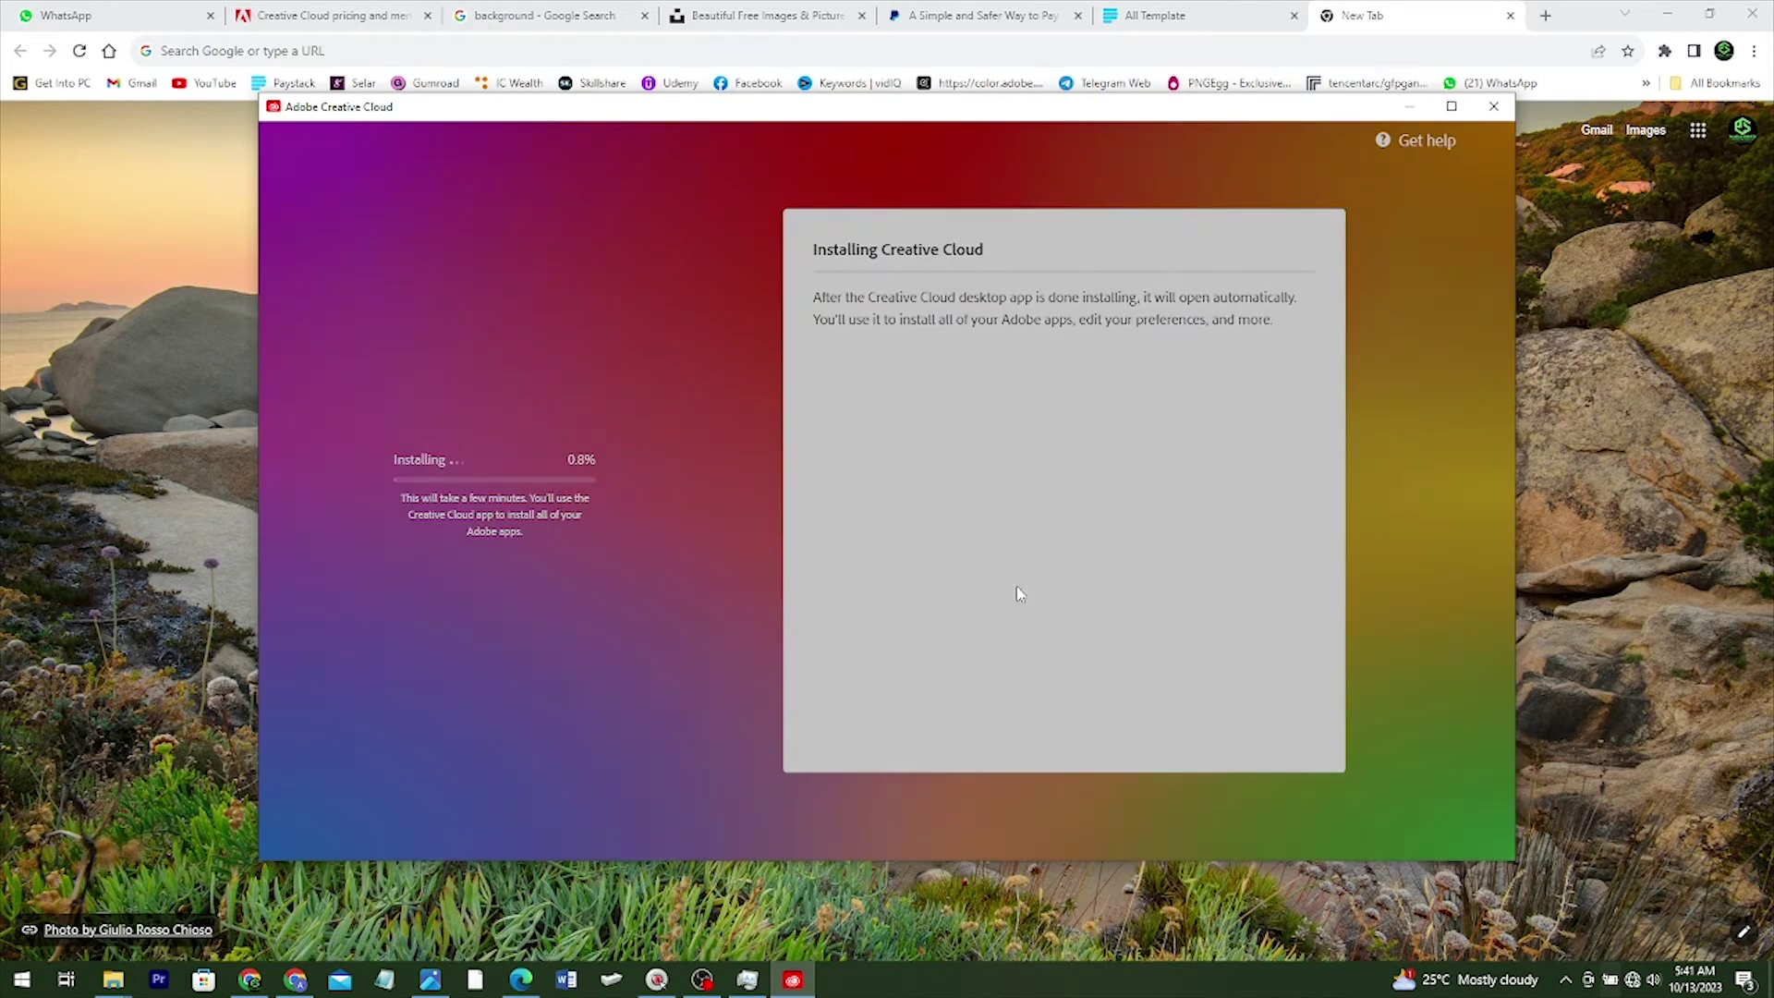
pyautogui.click(1030, 534)
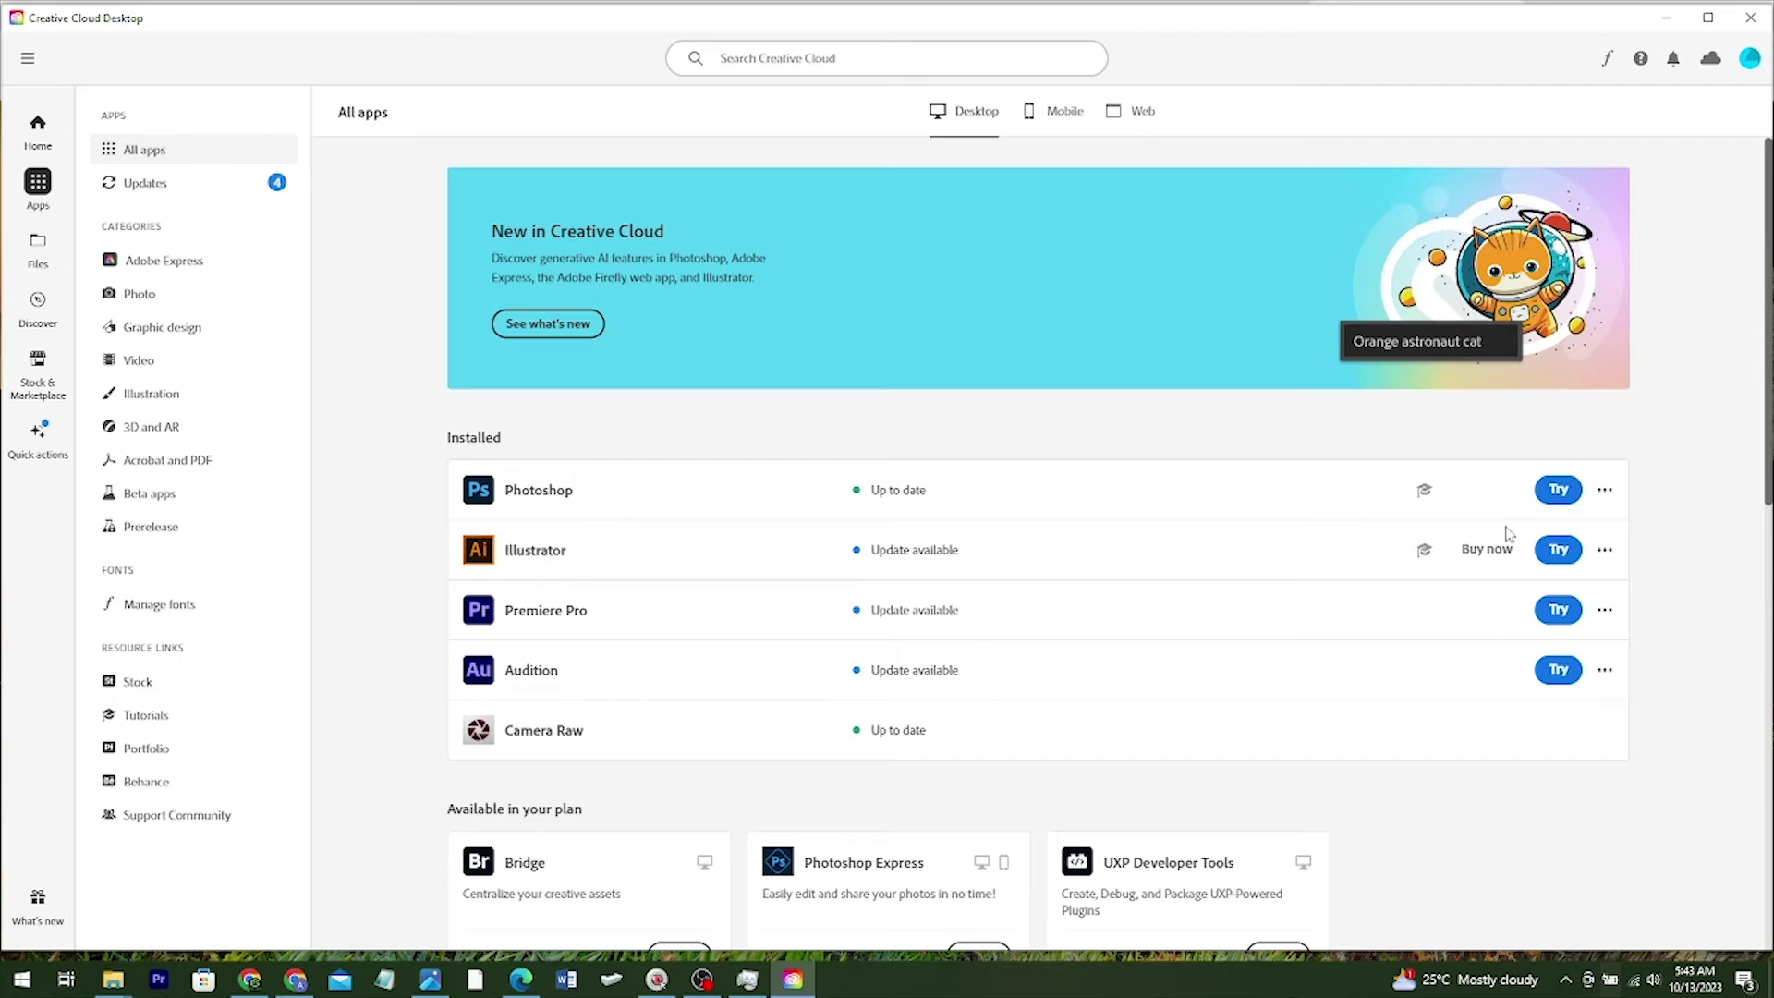
# - Choose Buy now on the installed Illustrator app
pyautogui.click(1514, 549)
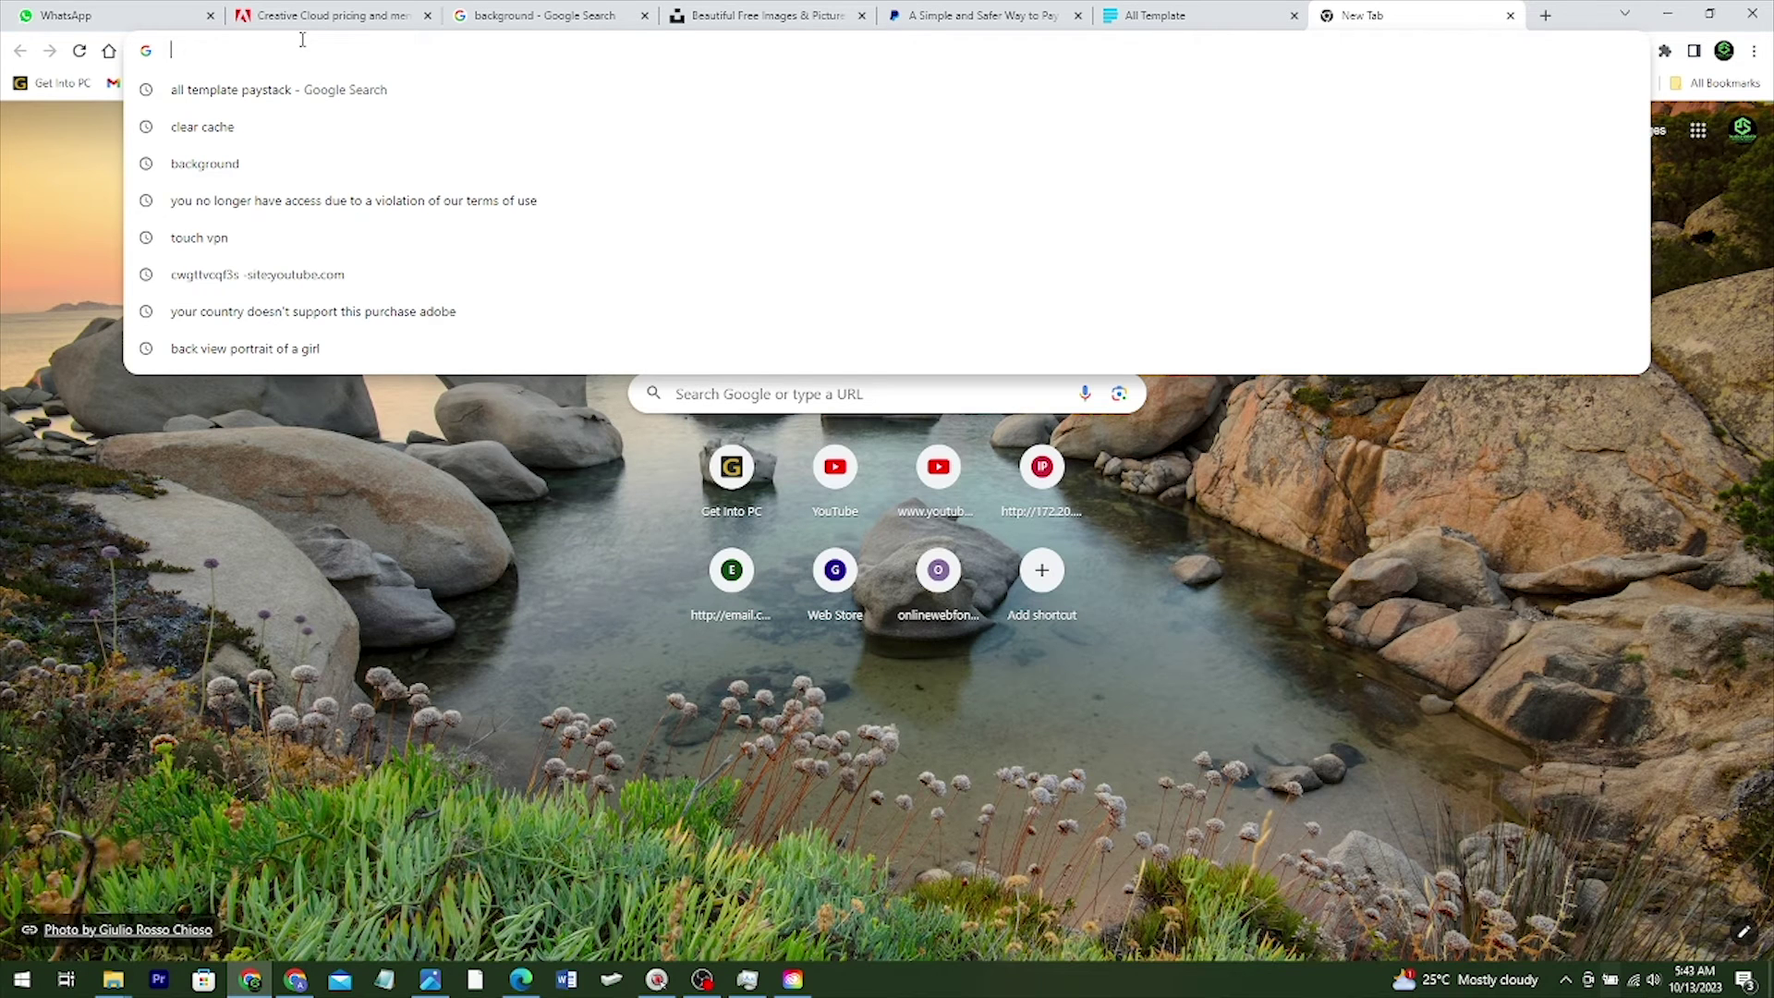
# - Open Touch VPN from the Extensions menu and stop the United States connection
pyautogui.write('tou')
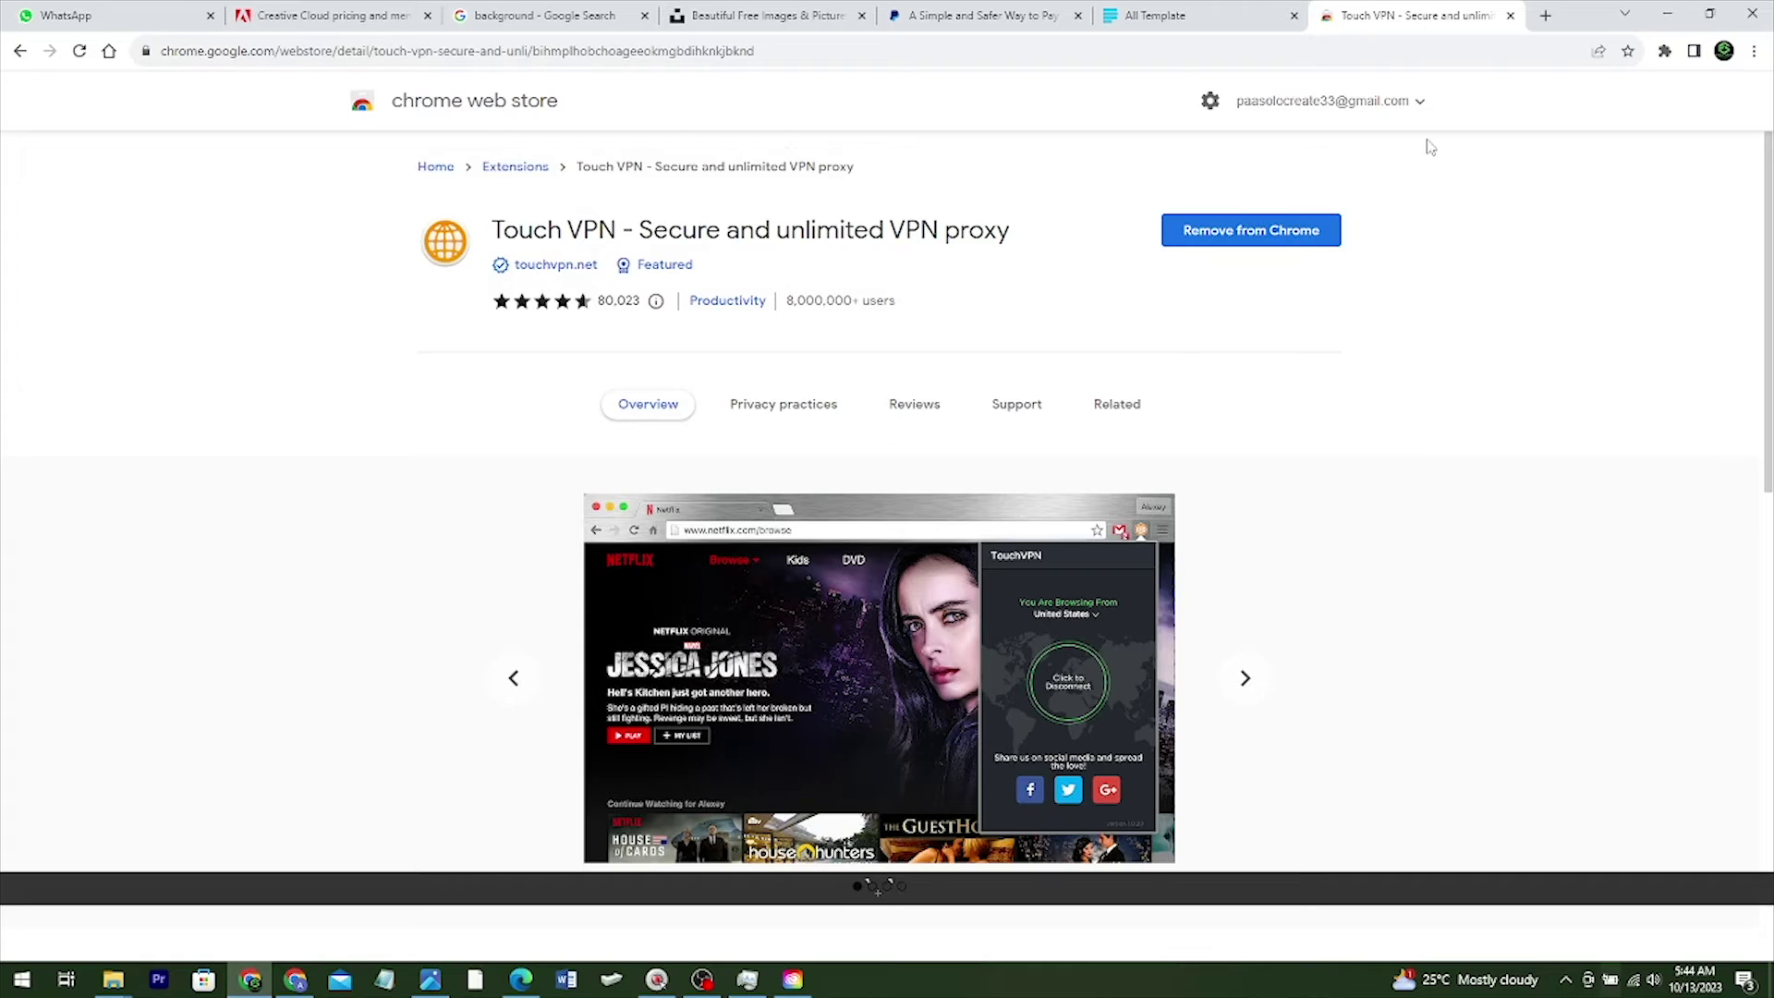
pyautogui.click(1667, 54)
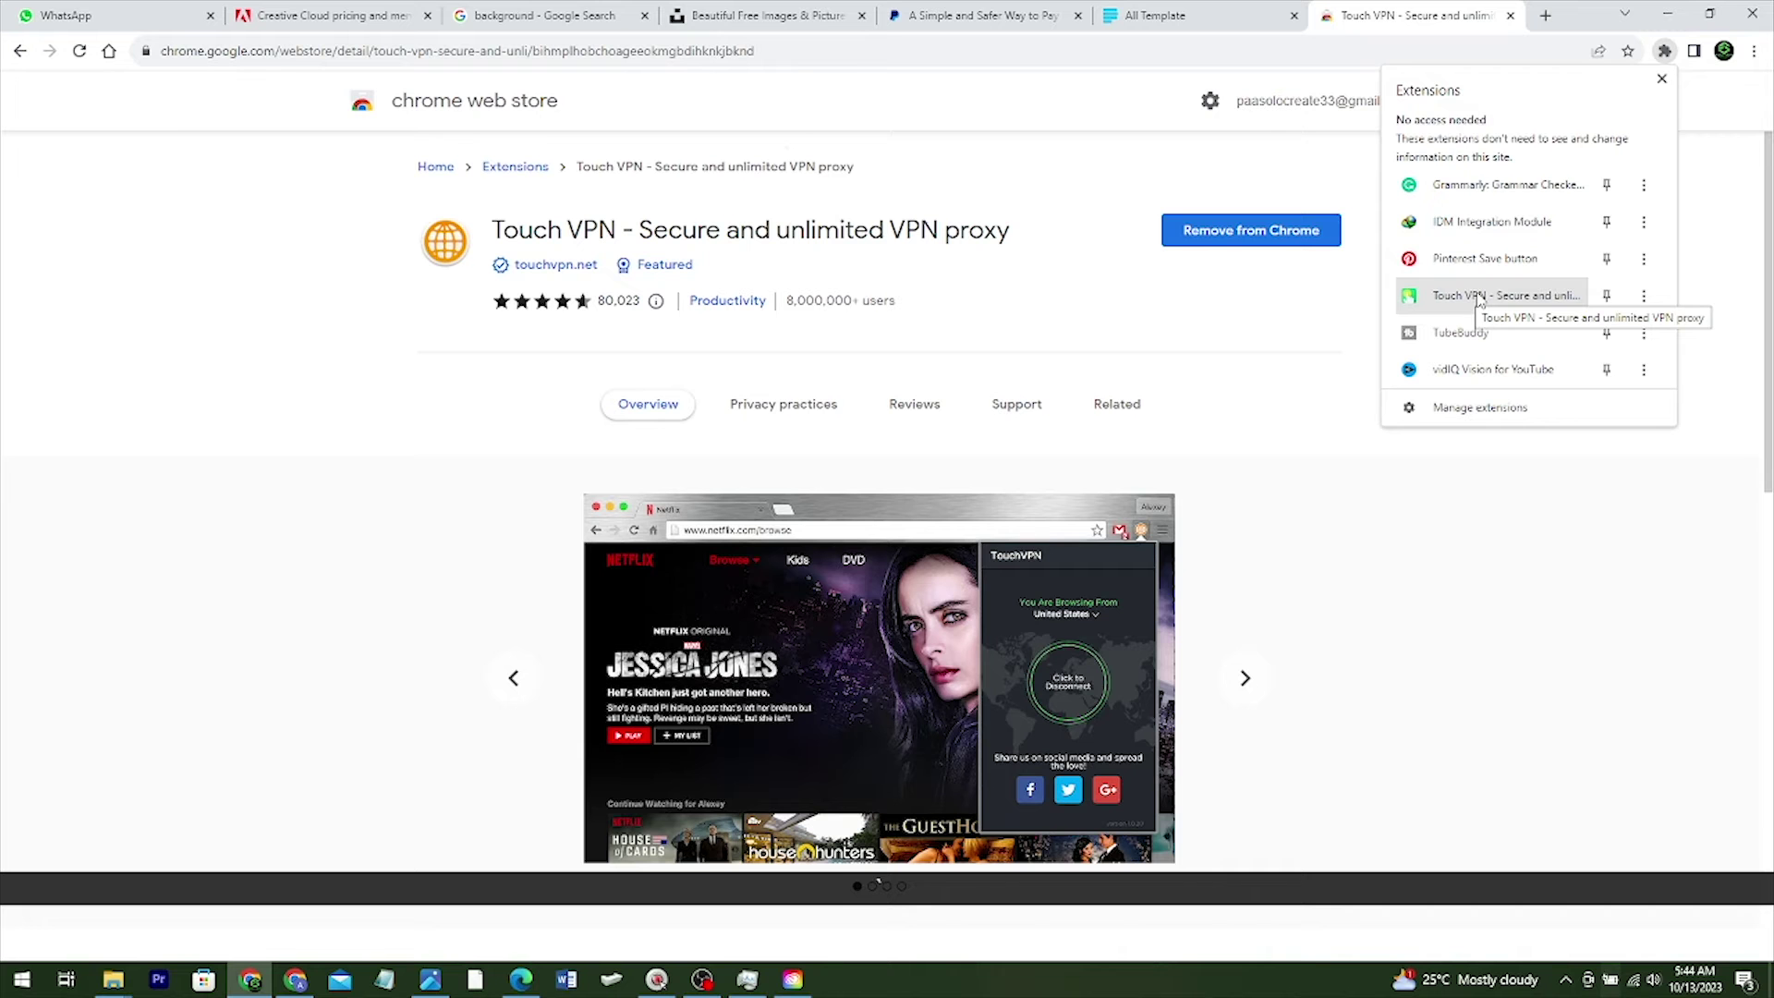
pyautogui.click(1474, 297)
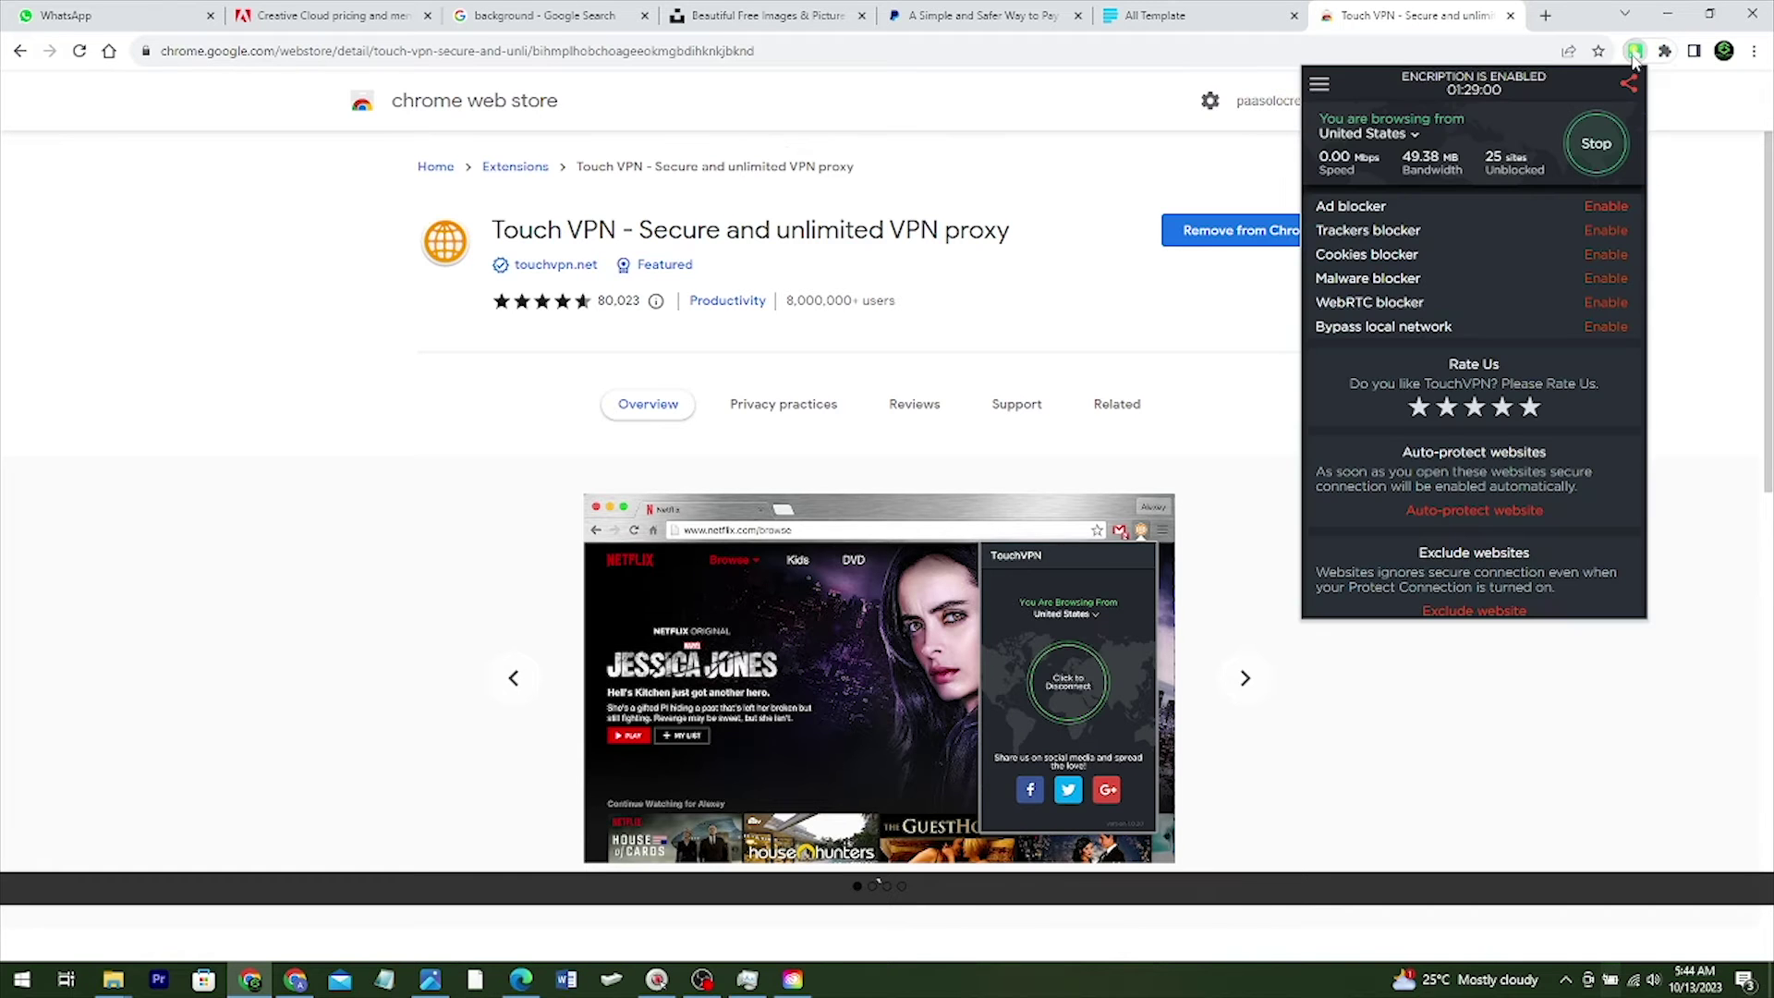
pyautogui.scroll(-3, 1410, 432)
pyautogui.scroll(3, 1503, 491)
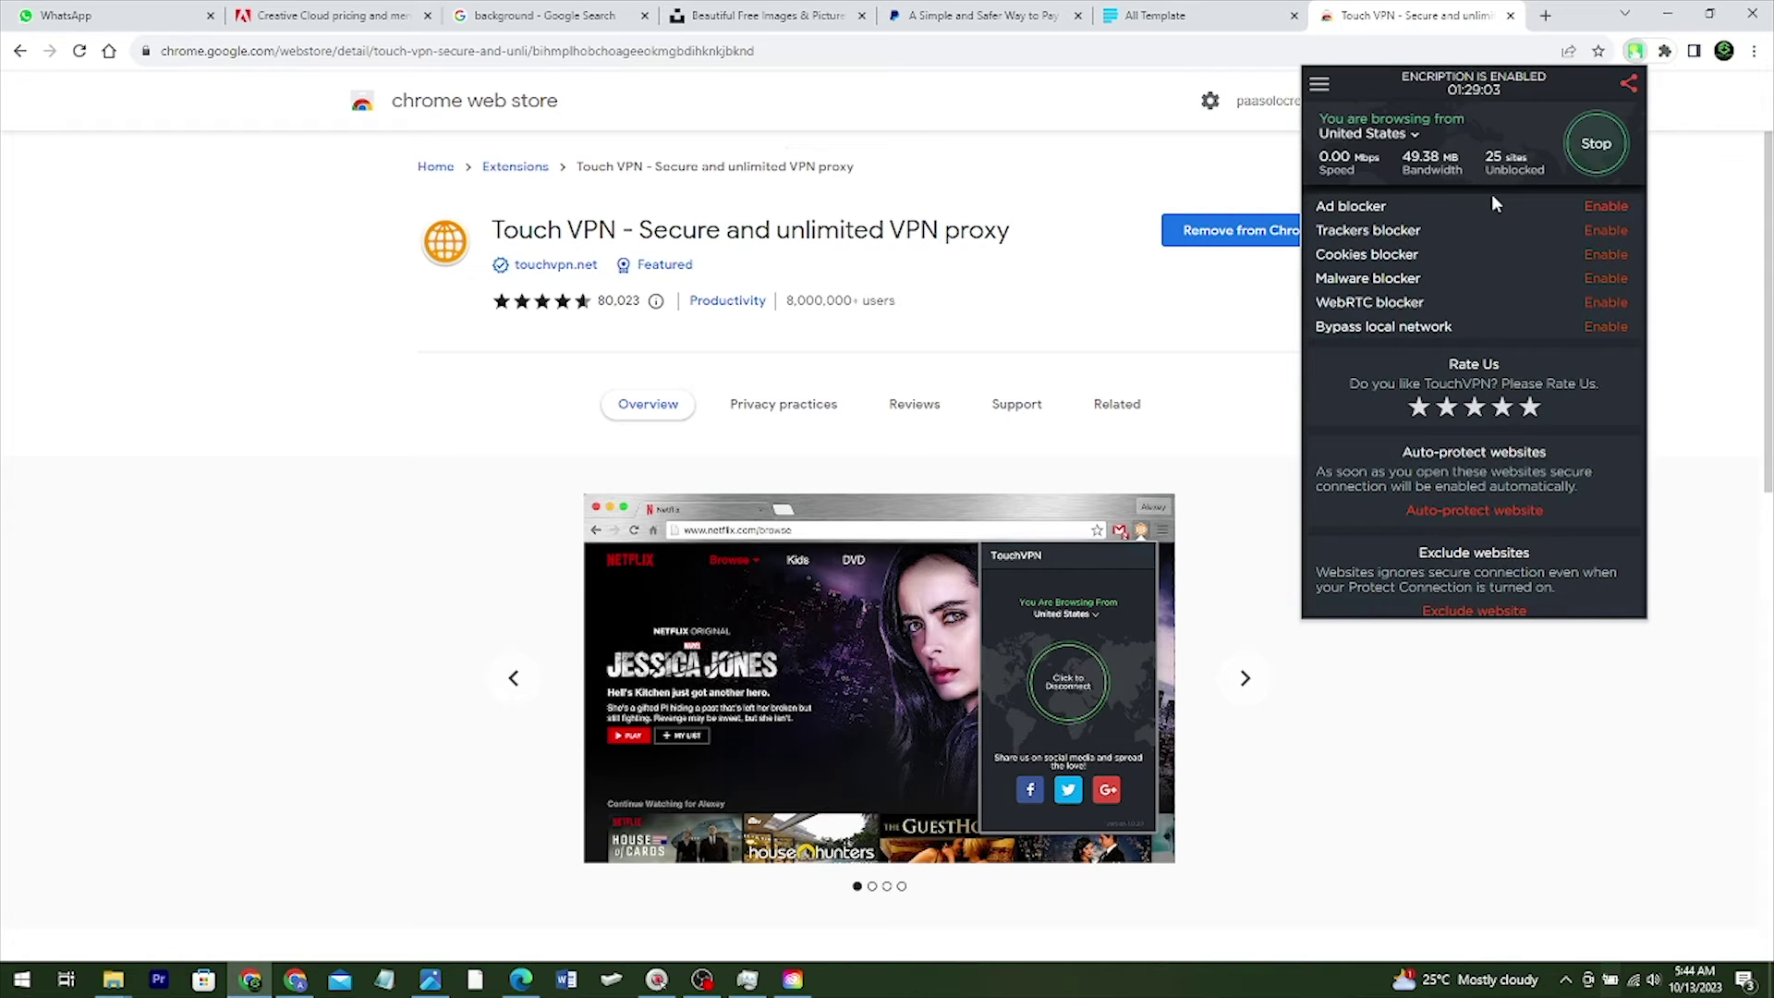
pyautogui.click(1596, 144)
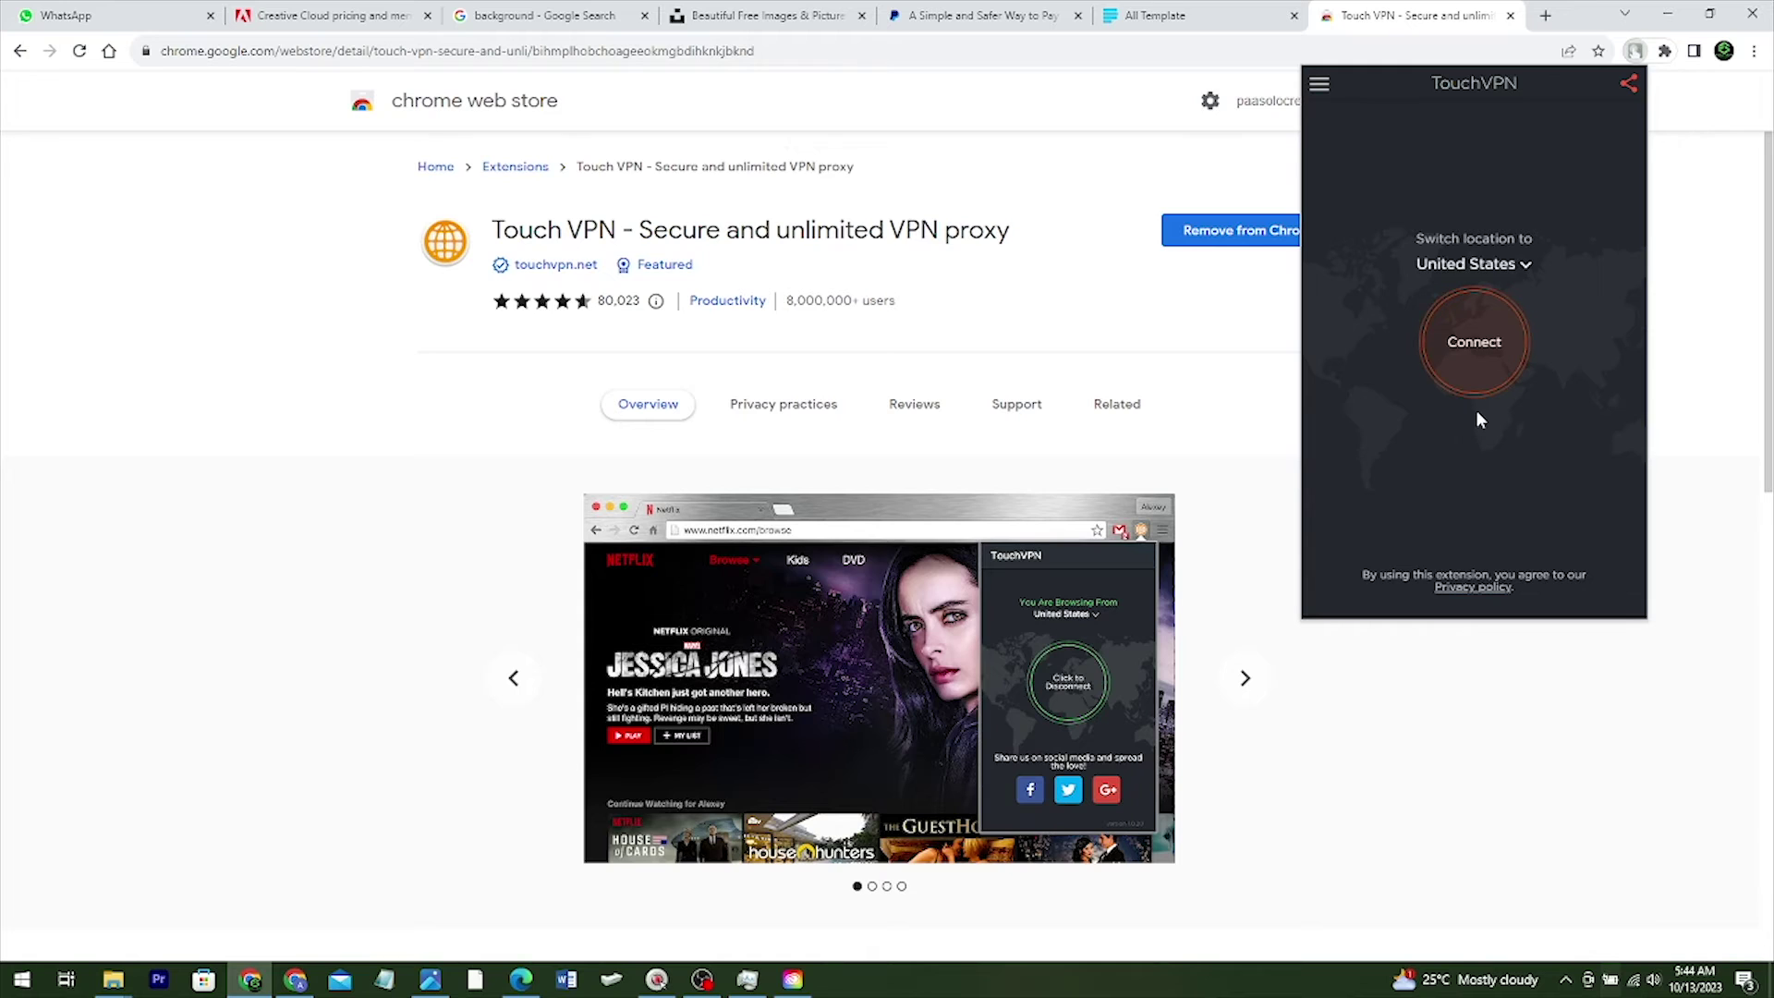
# - Connect Touch VPN through the United Kingdom and open a fresh browser tab
pyautogui.click(1489, 275)
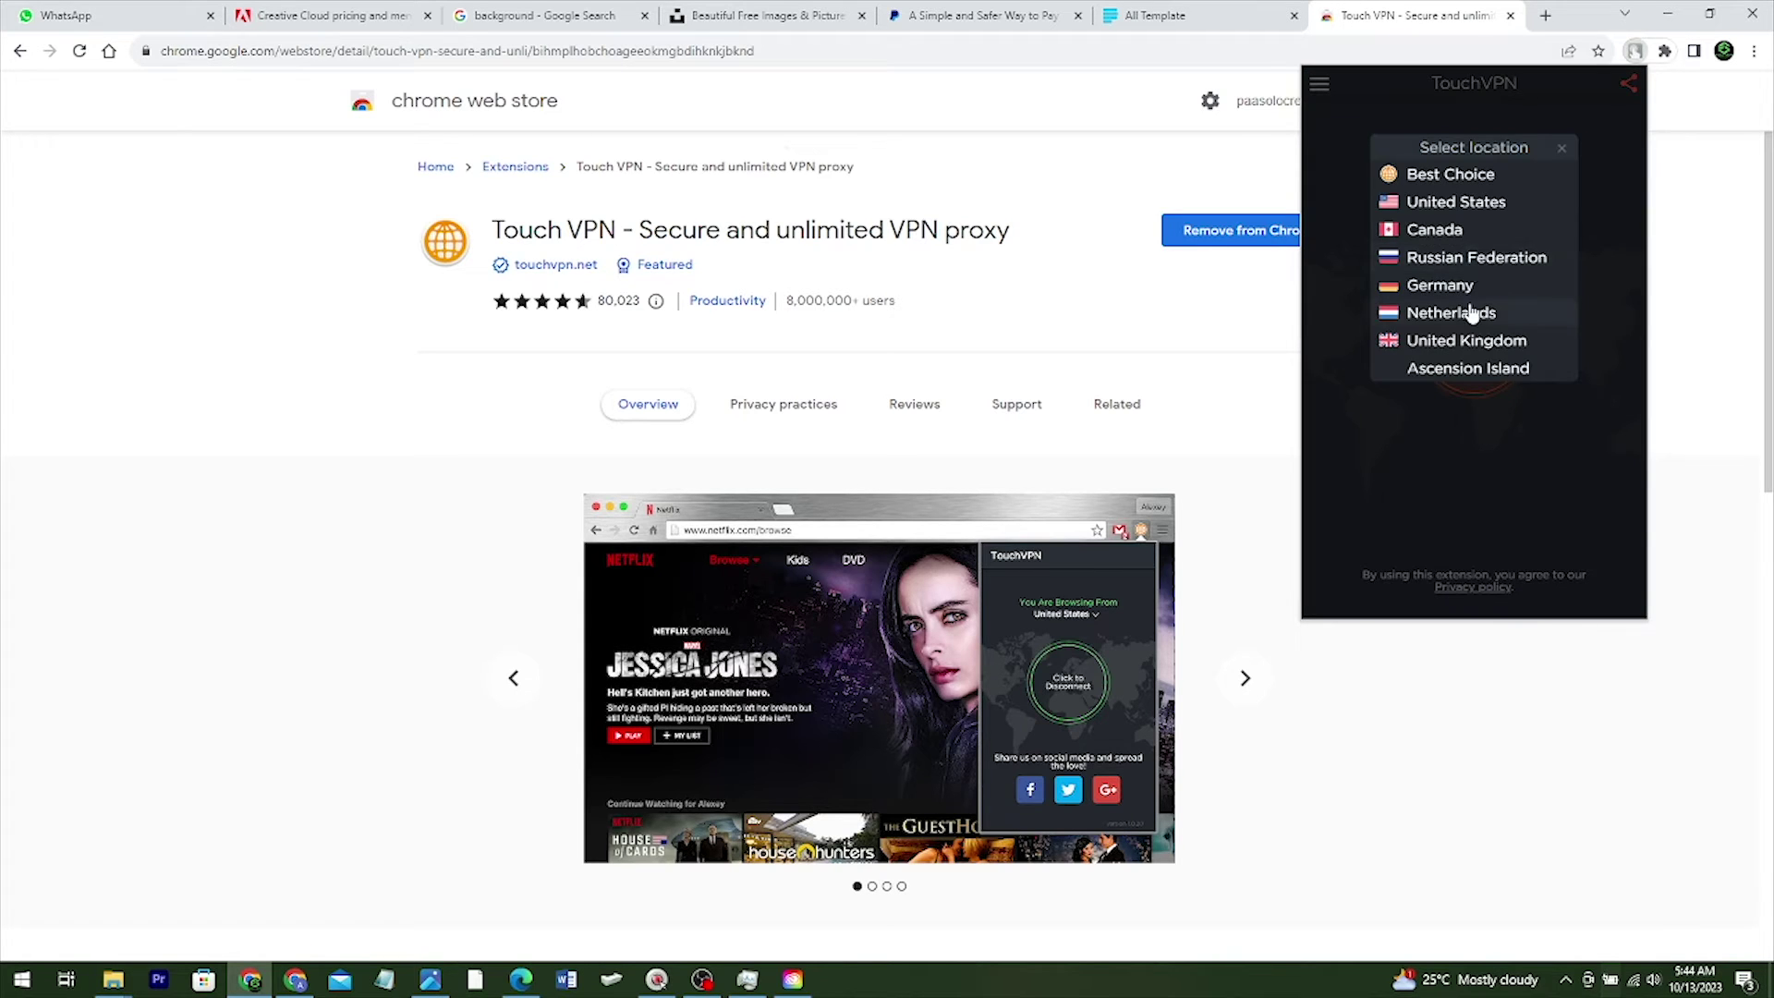
pyautogui.click(1474, 265)
pyautogui.click(1452, 342)
pyautogui.click(1473, 360)
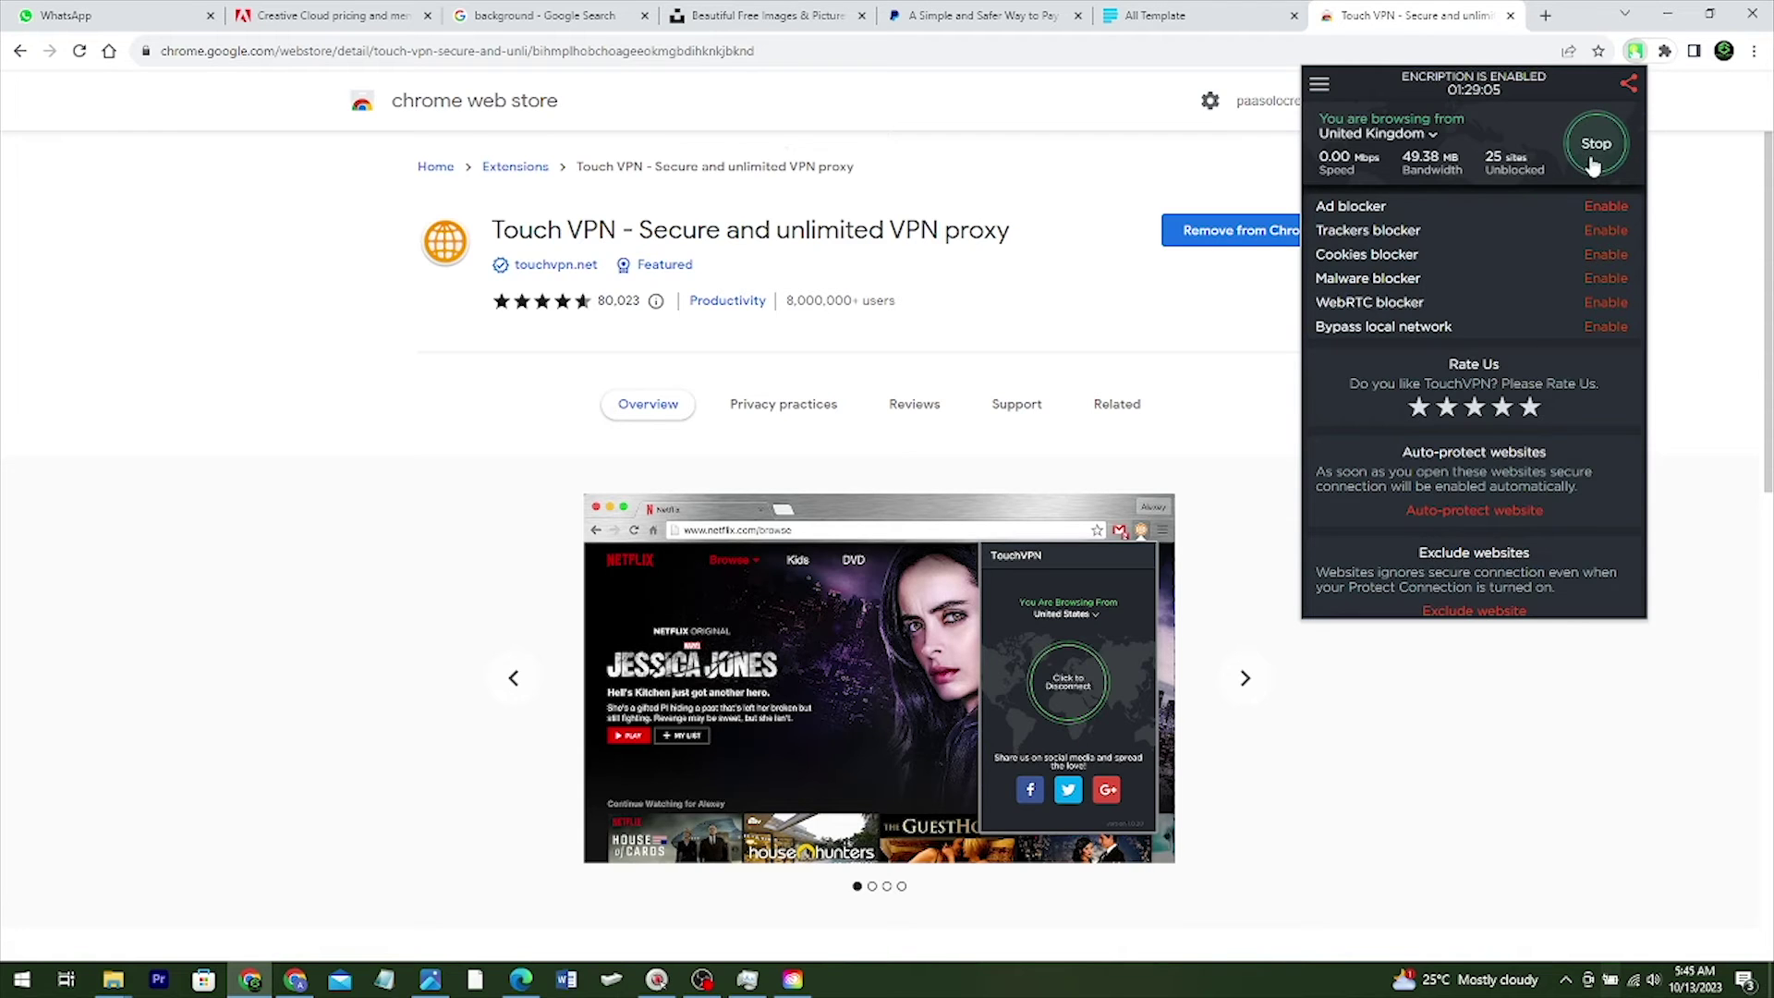
pyautogui.click(1544, 14)
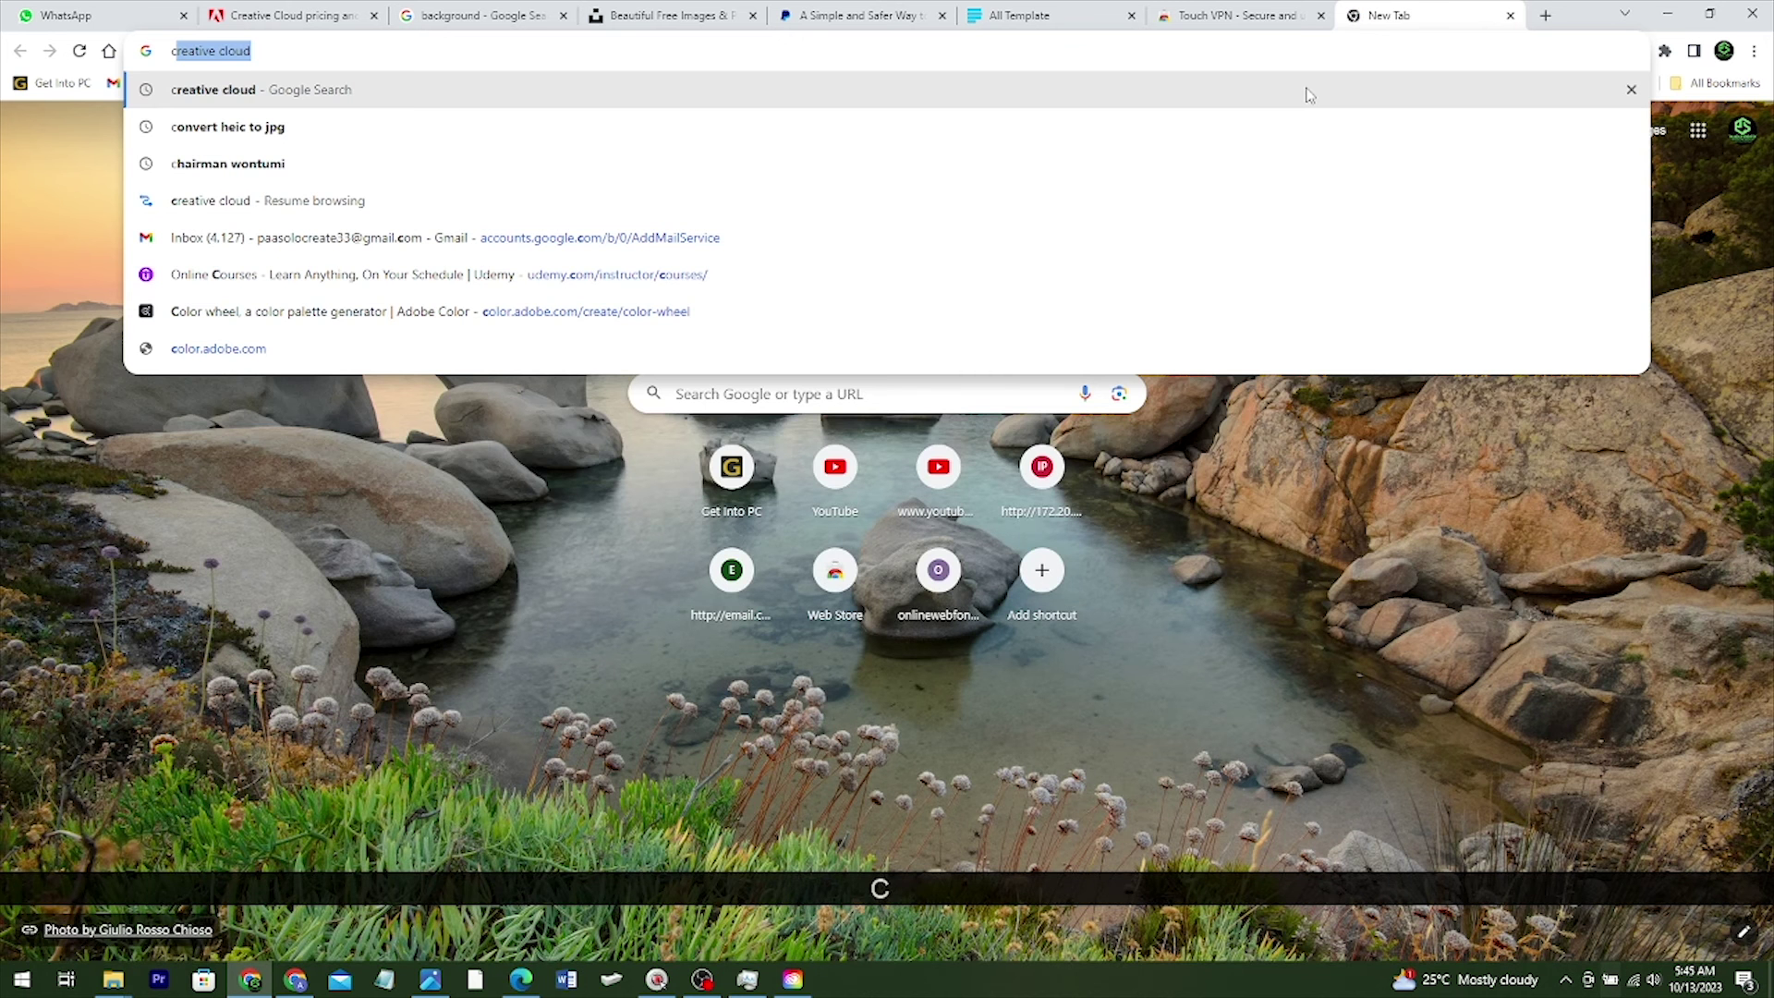
# - Replace the address bar text and search Google for 'adobe creative cloud'
pyautogui.hotkey('ctrl', 'a')
pyautogui.write('ado')
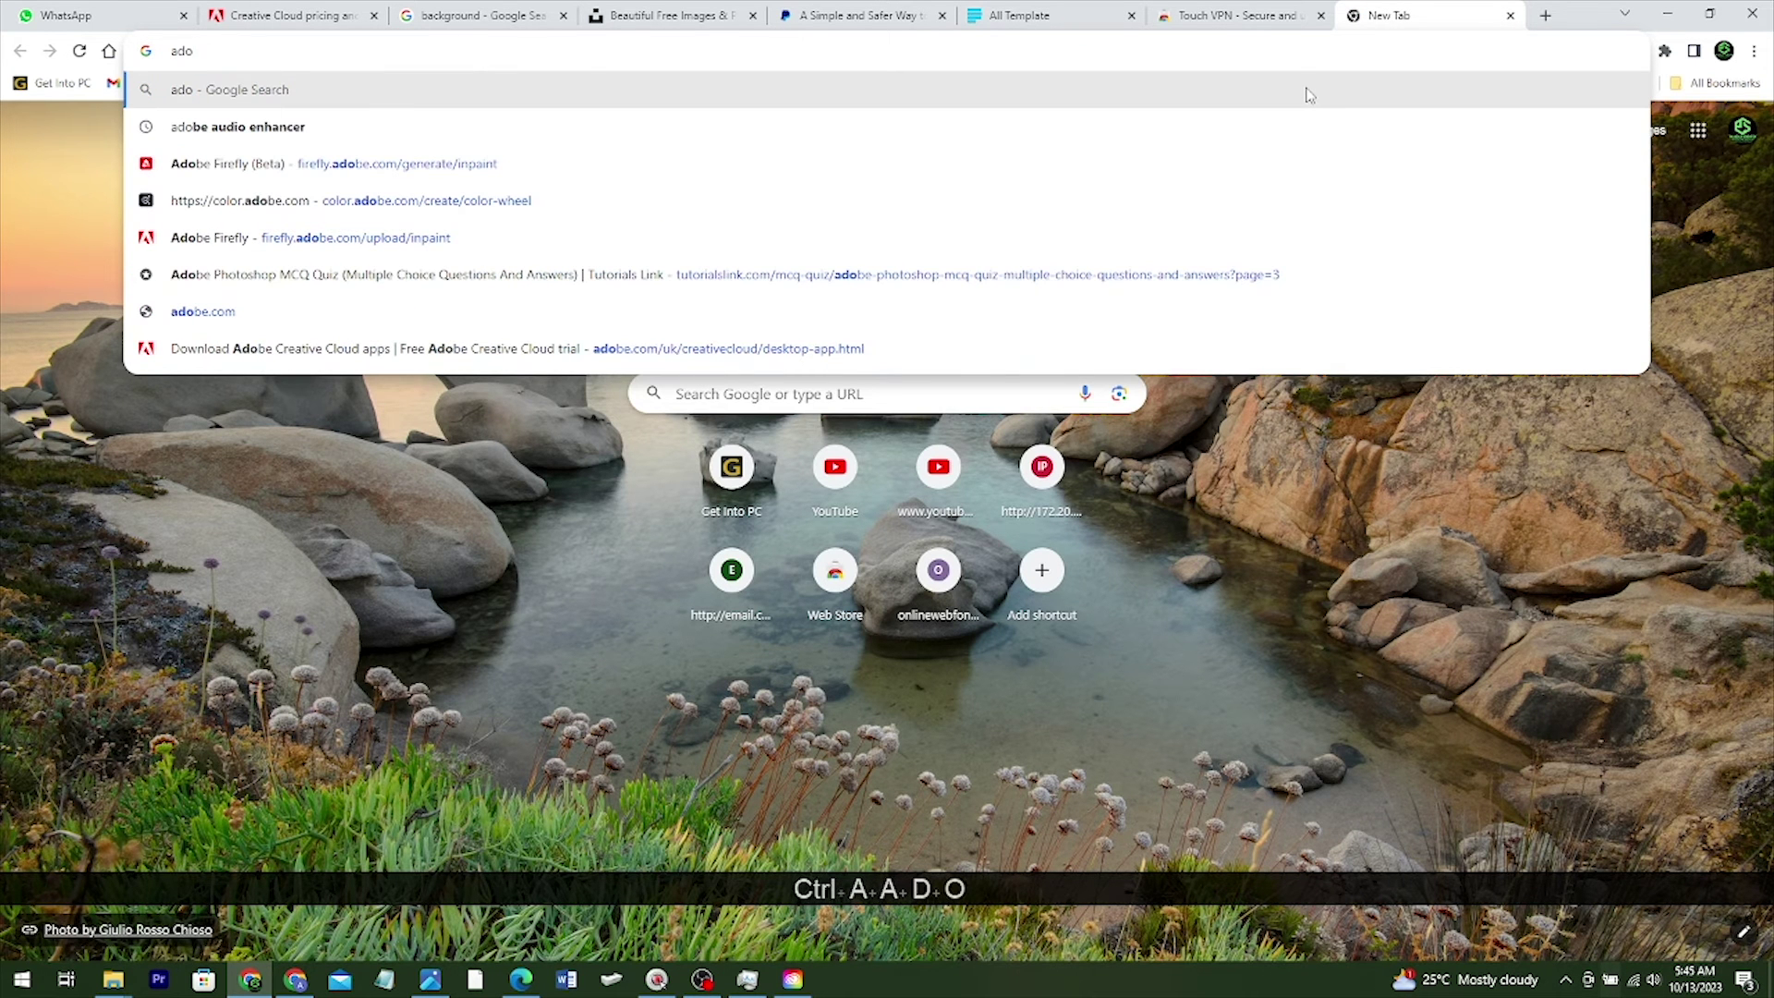
pyautogui.write('be')
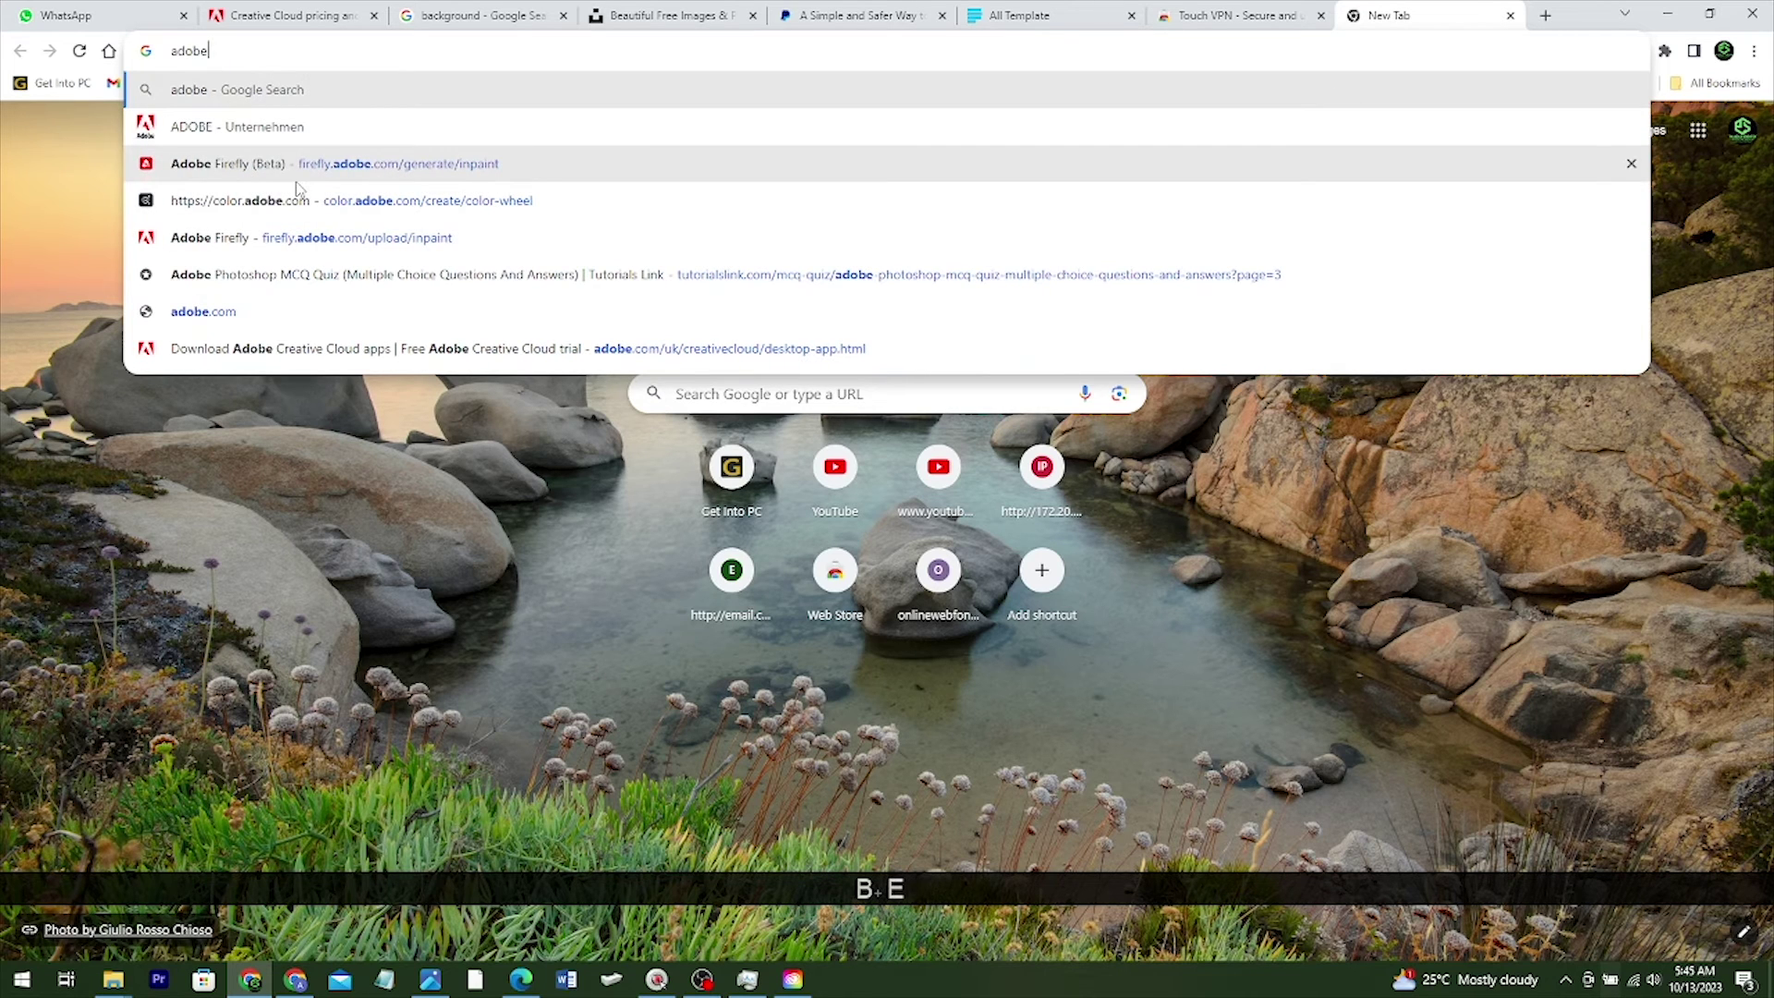
pyautogui.write(' crea')
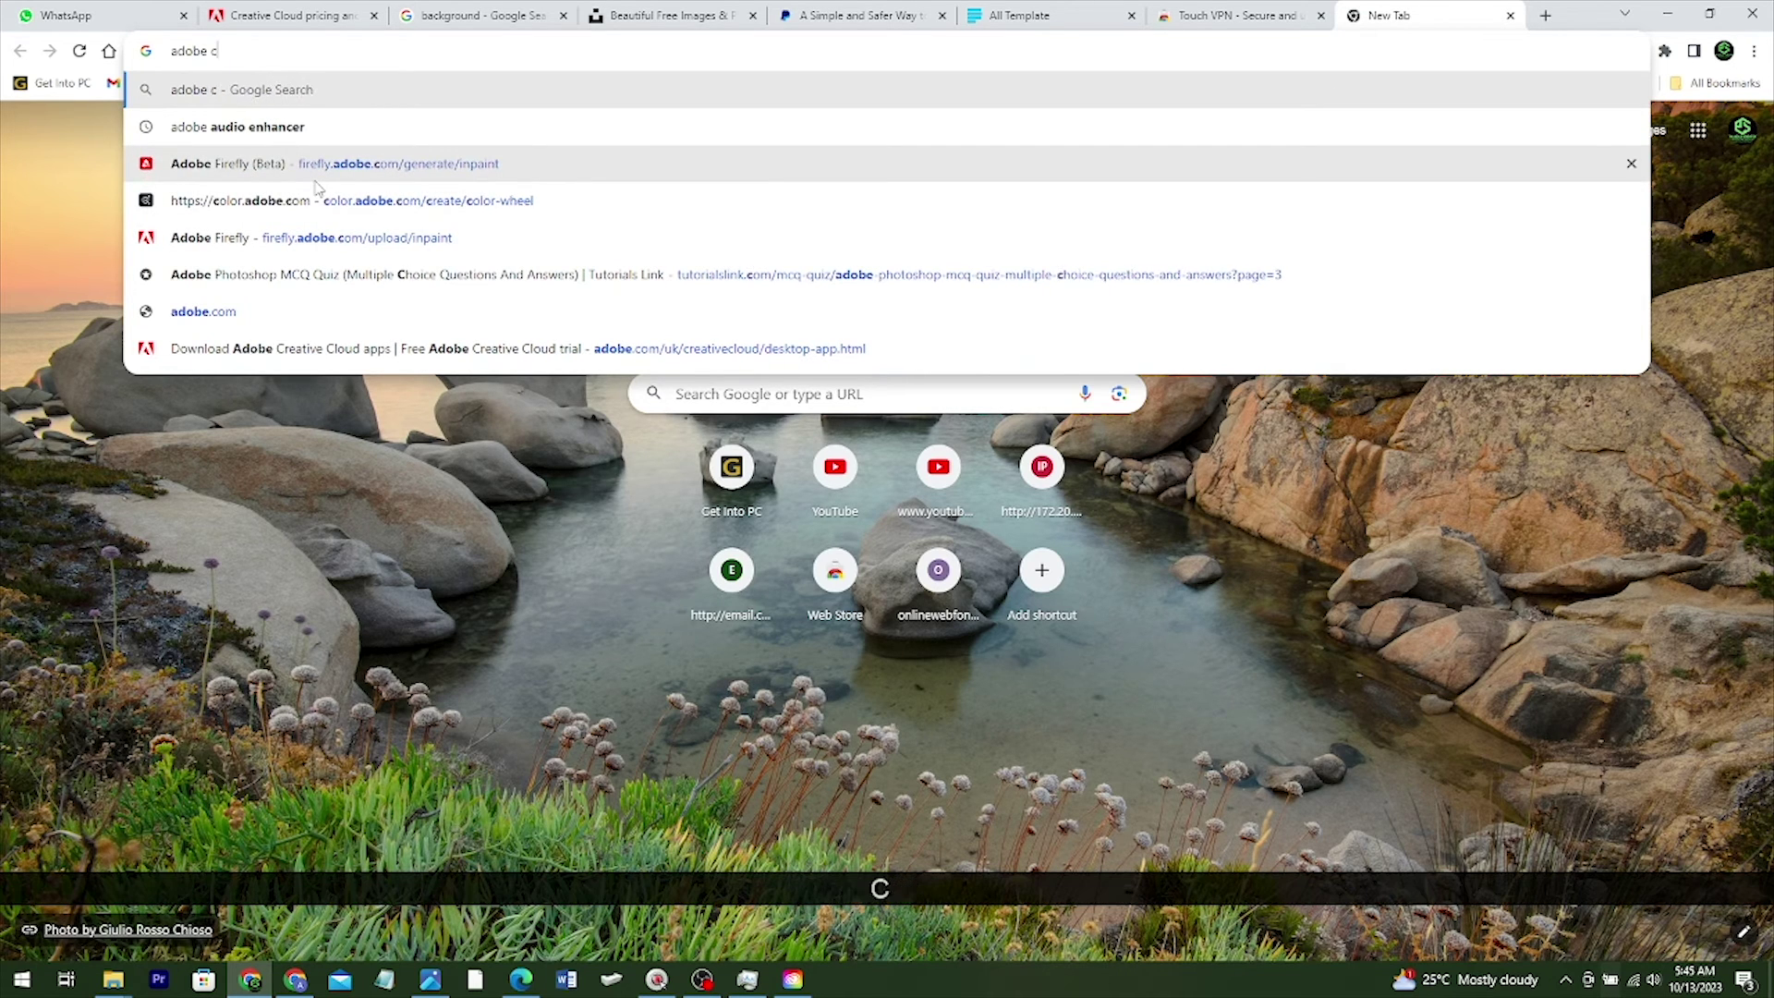
pyautogui.click(323, 124)
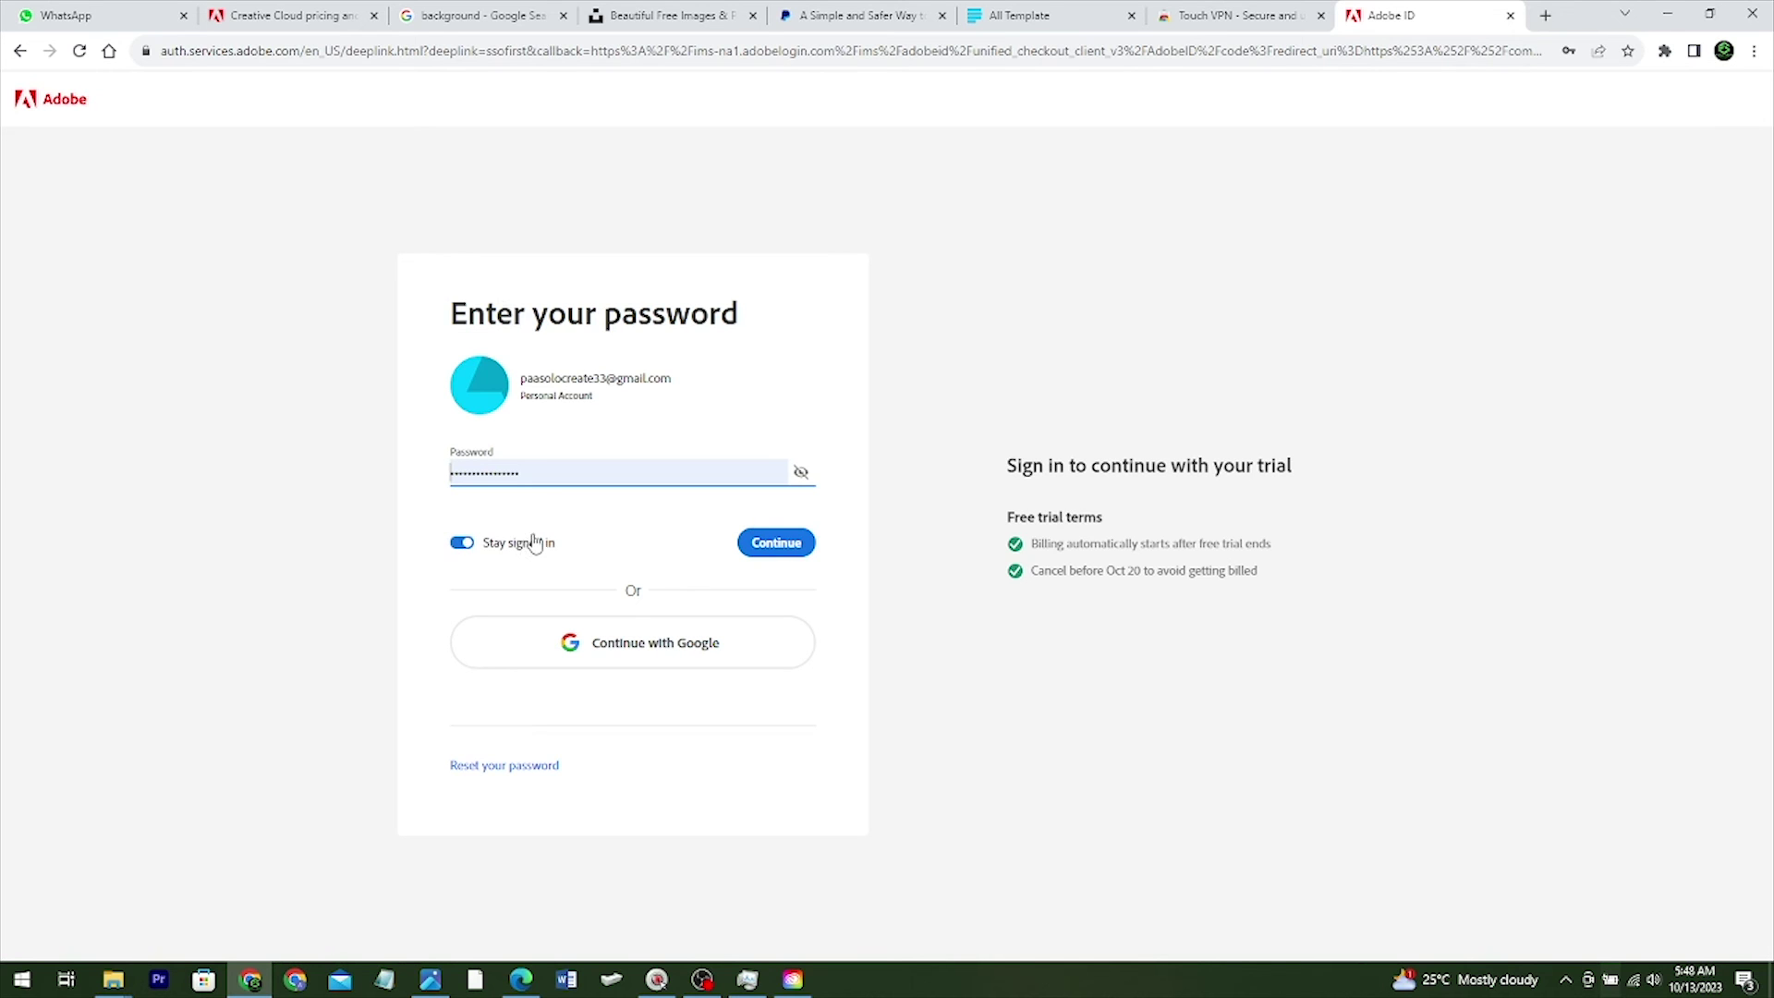
# - Continue from the Adobe password page to sign in
pyautogui.click(780, 547)
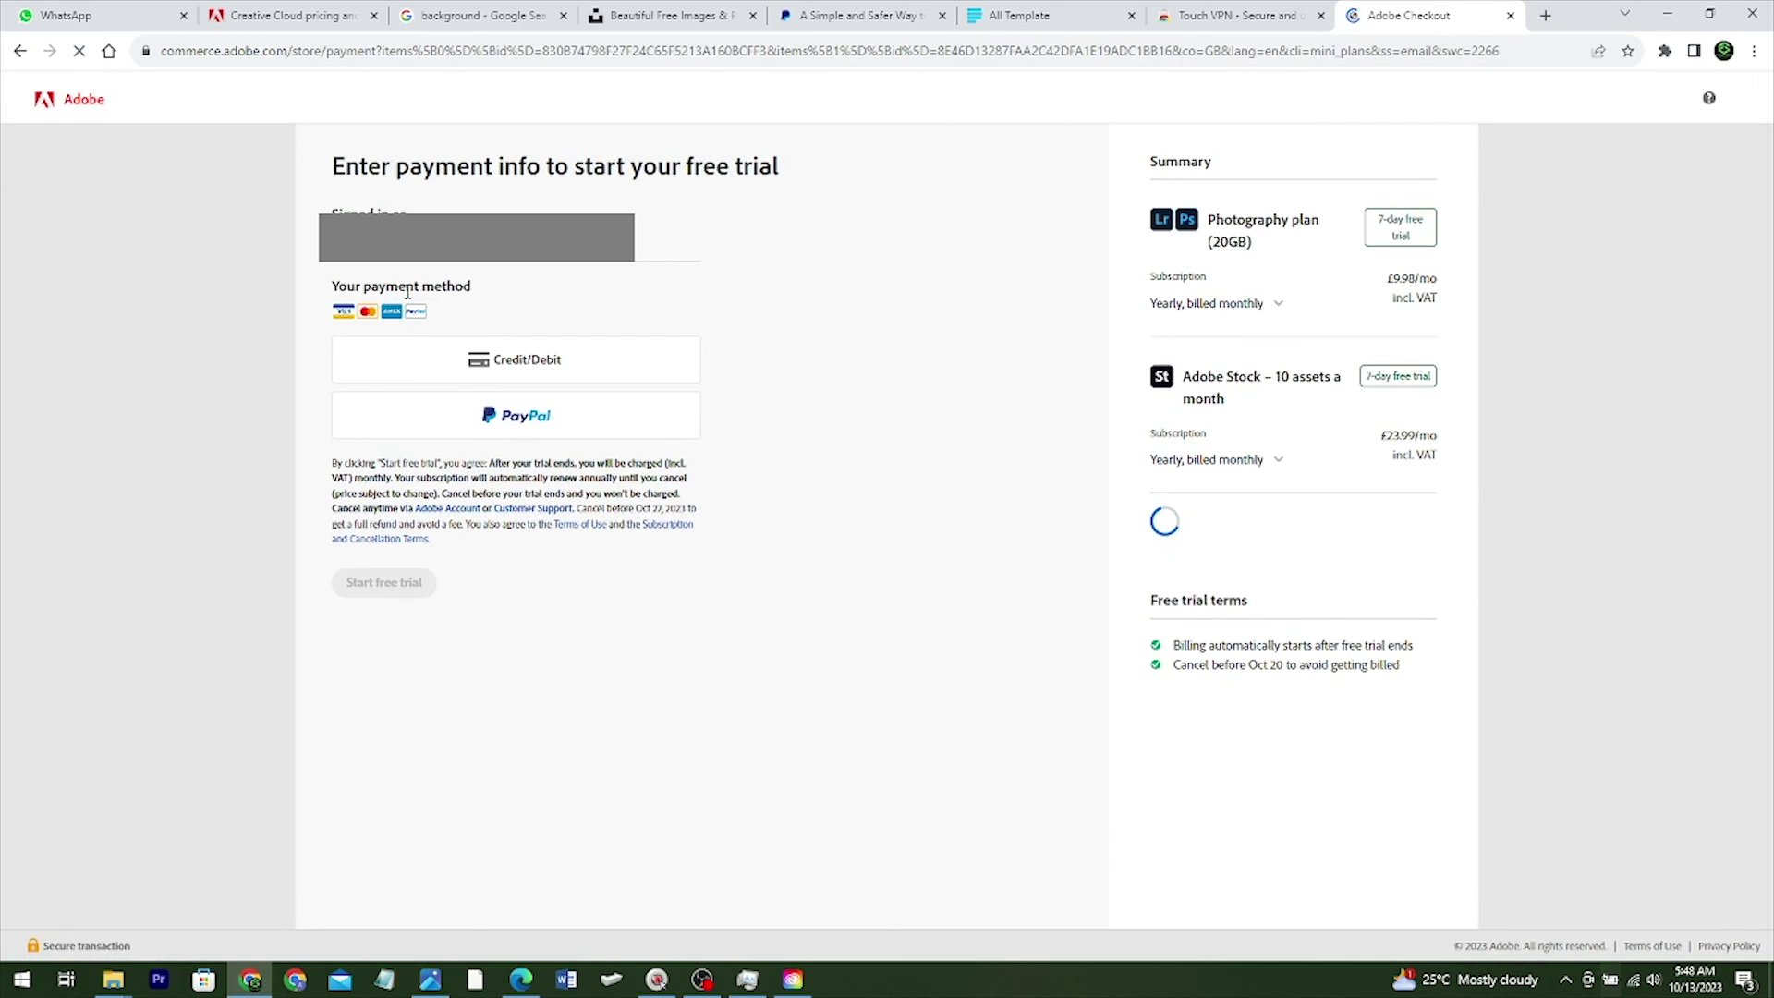
# - Choose PayPal as the payment method, skip the optional VAT ID, and continue to PayPal
pyautogui.click(528, 418)
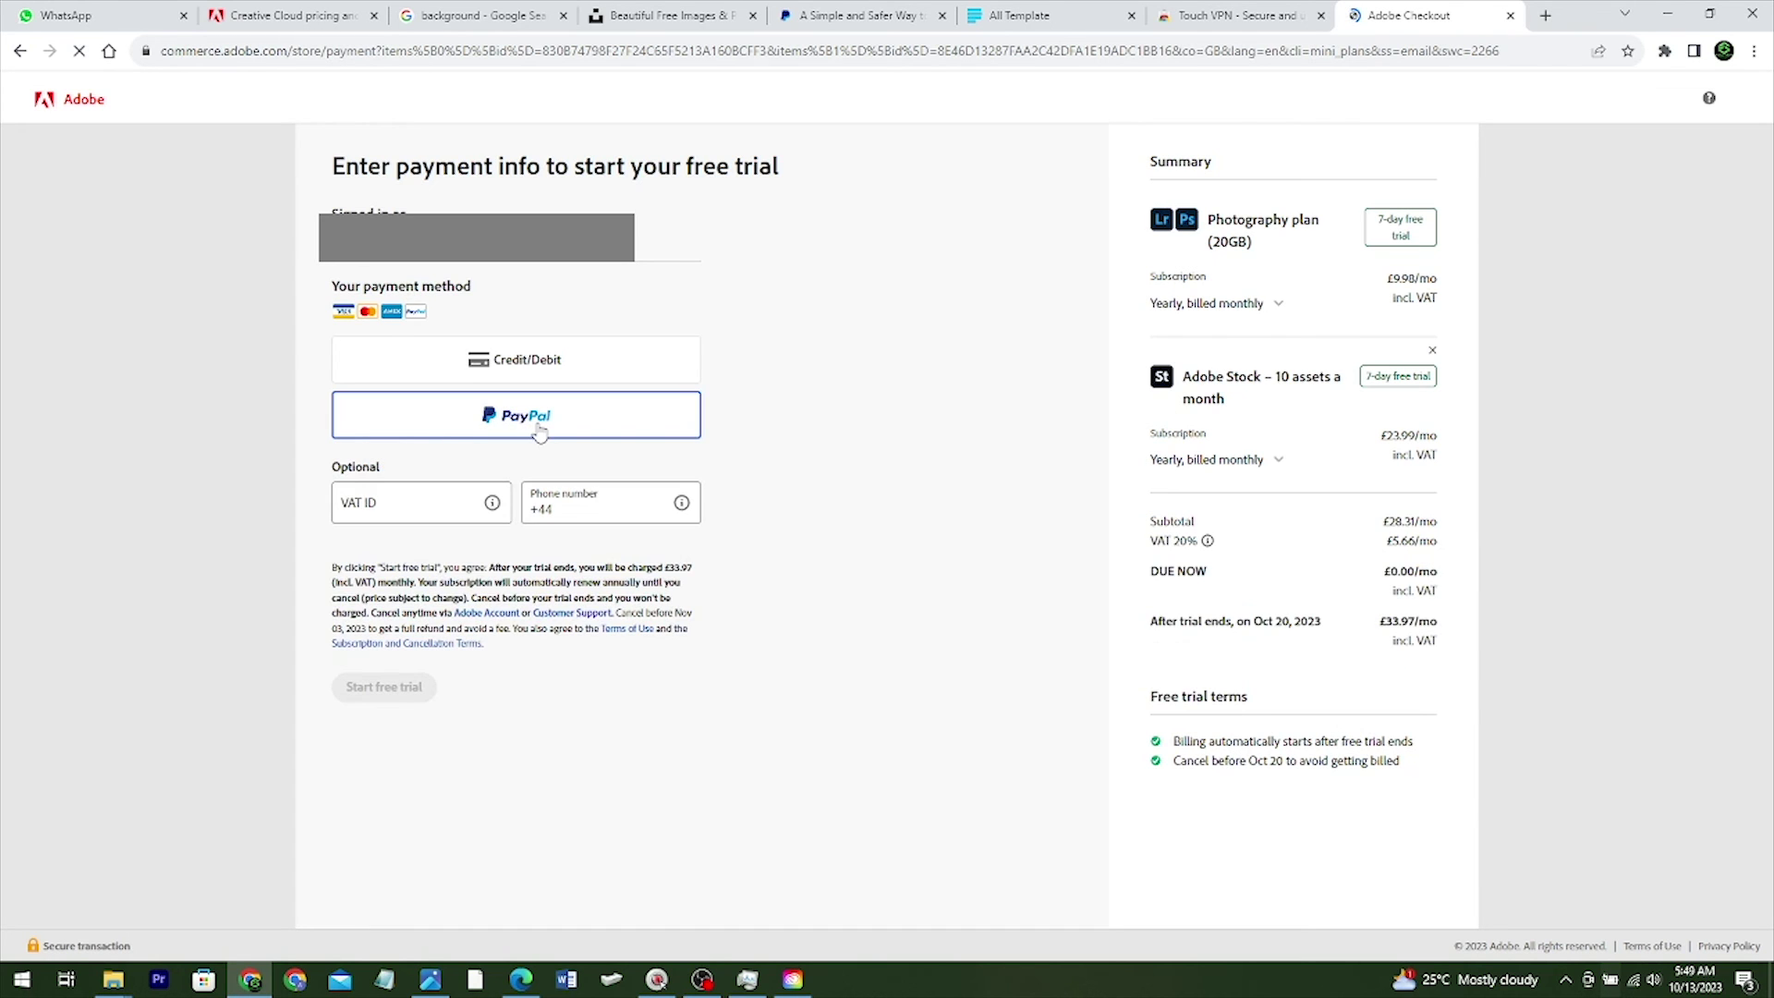
pyautogui.click(446, 508)
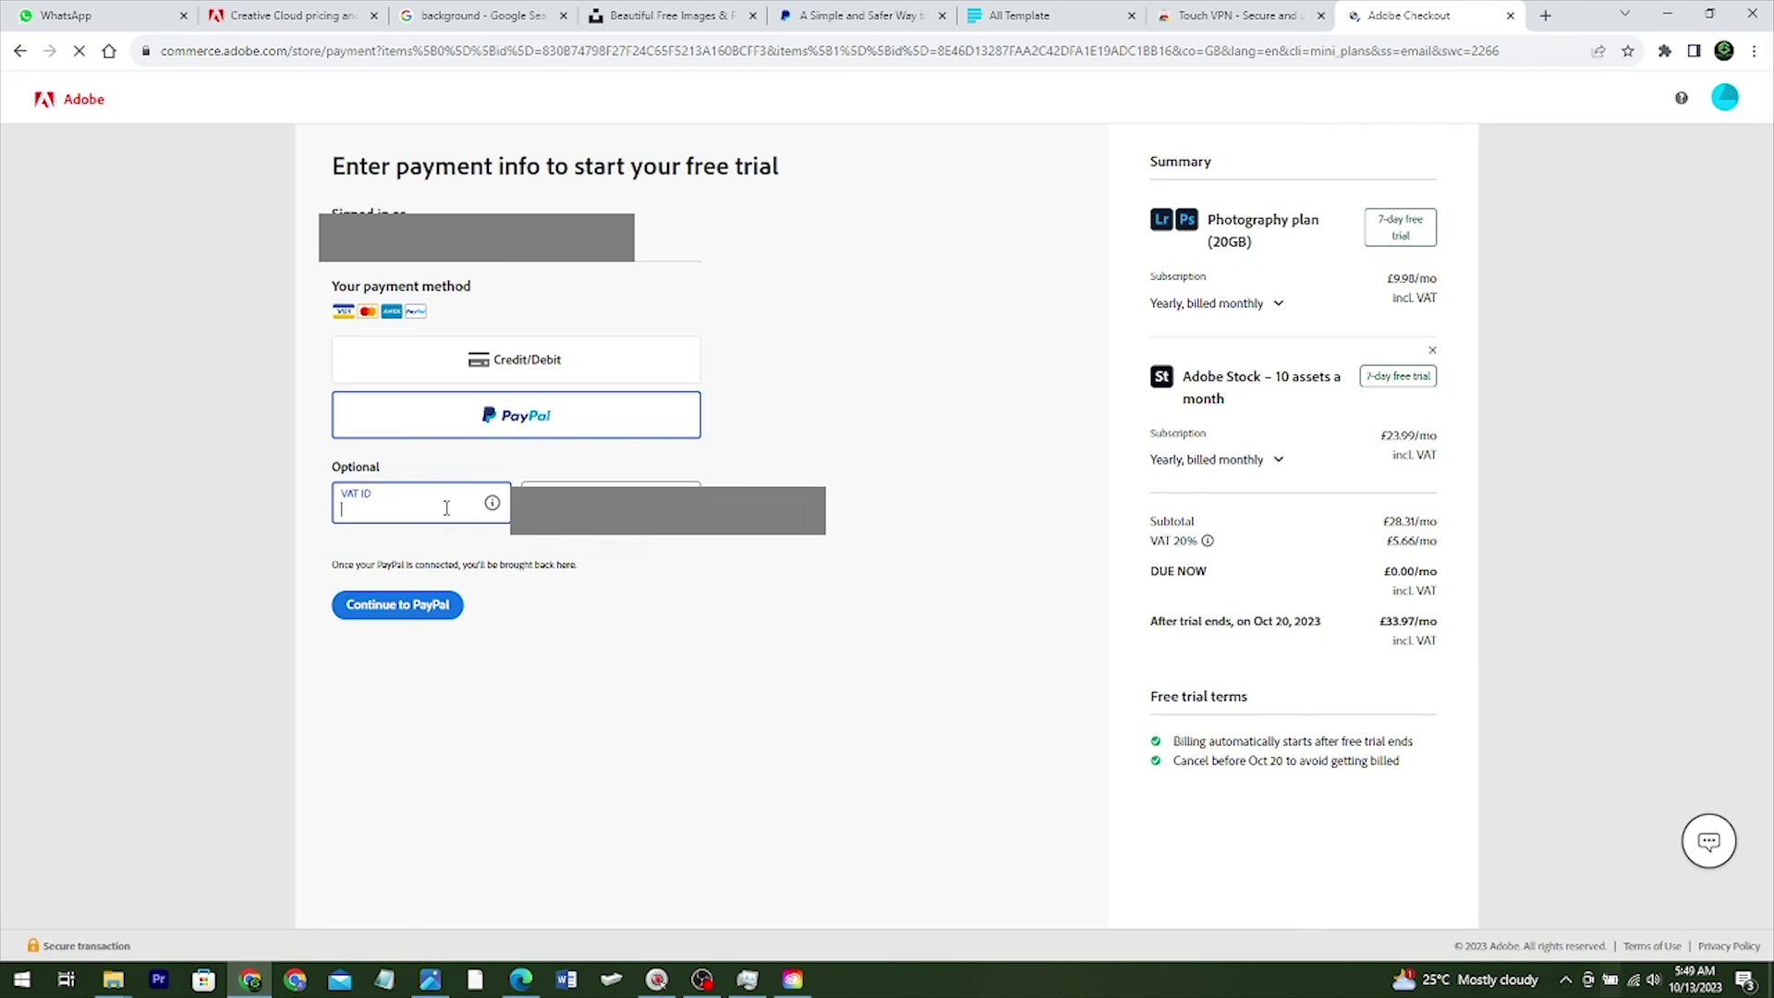
pyautogui.press('Tab')
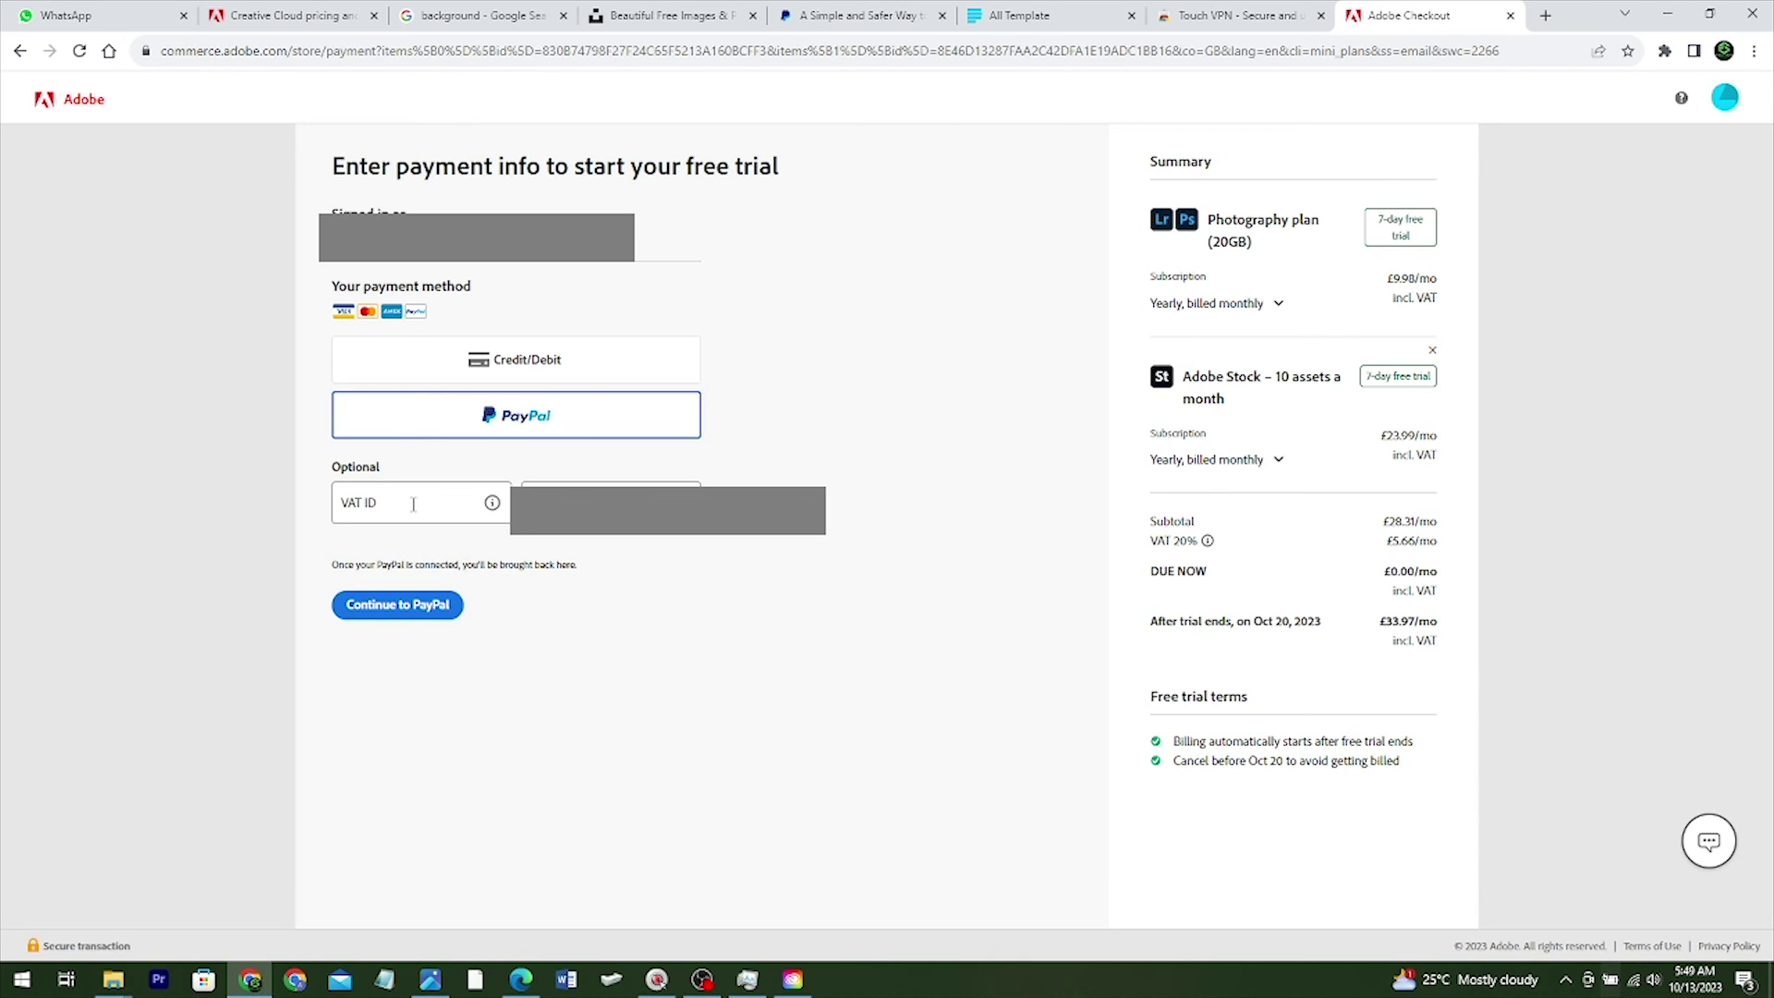
pyautogui.click(398, 604)
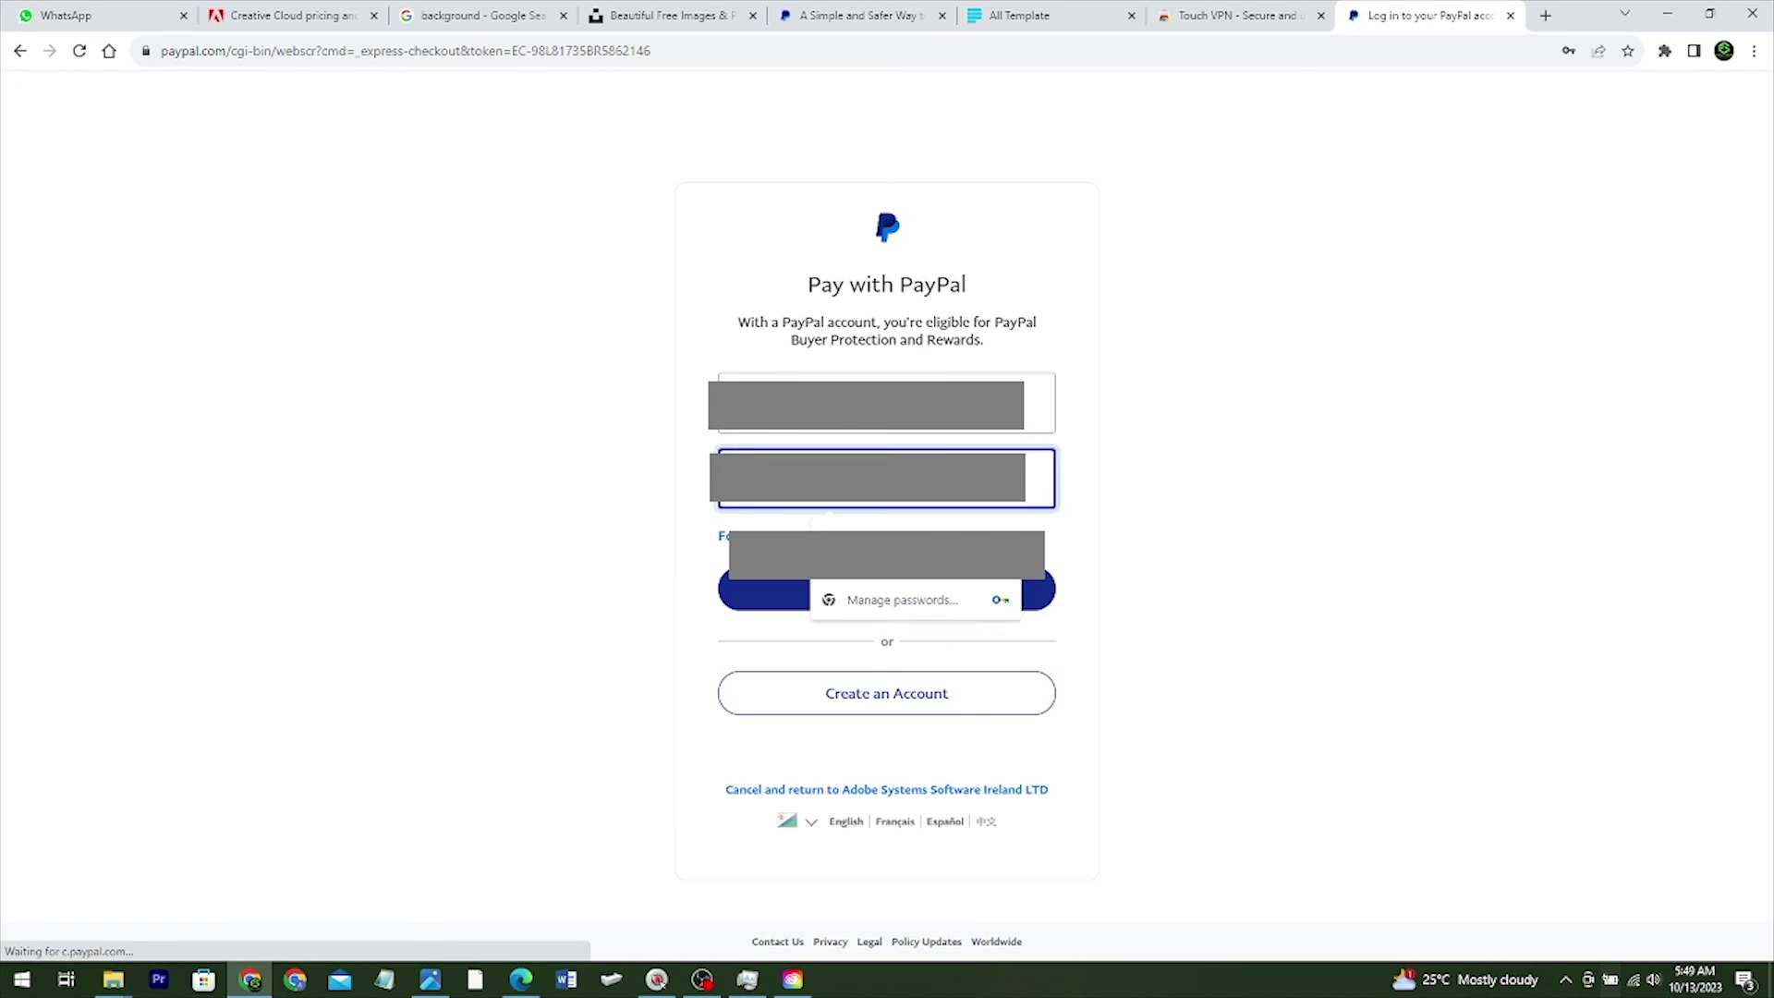
# - Log in to PayPal and submit the debit card, then check the Touch VPN tab and return
pyautogui.click(912, 584)
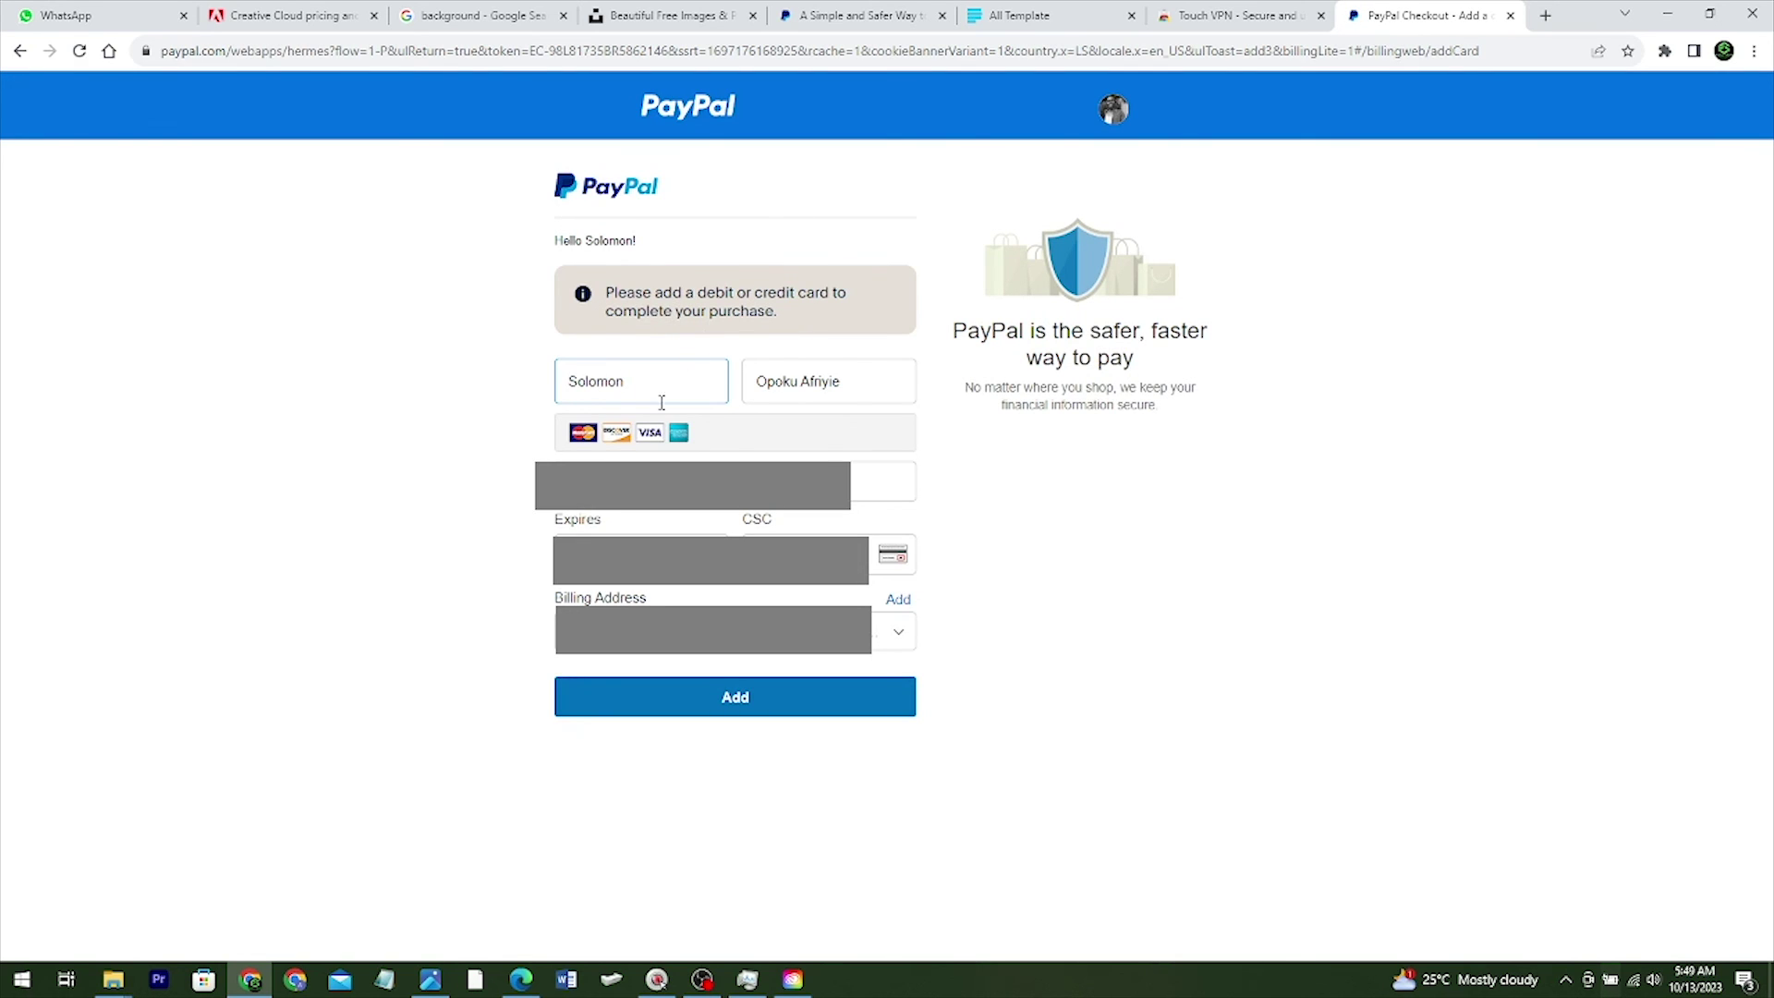
pyautogui.click(721, 712)
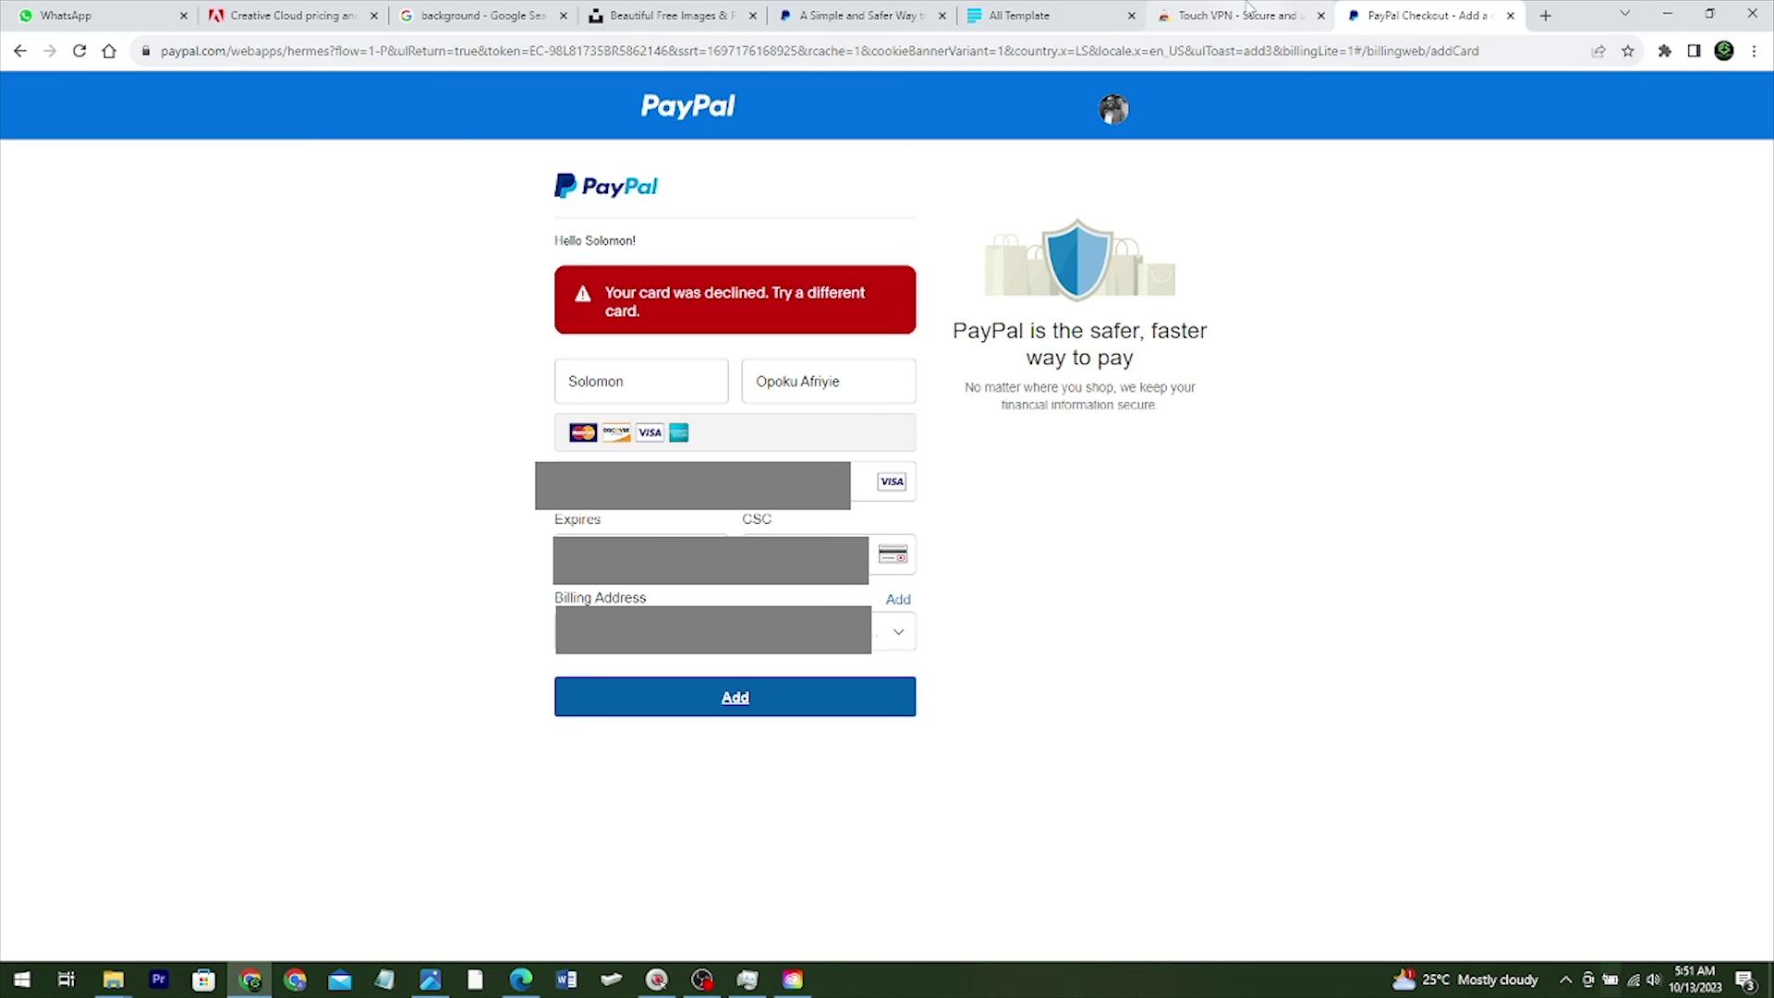
pyautogui.click(1248, 11)
pyautogui.click(1459, 11)
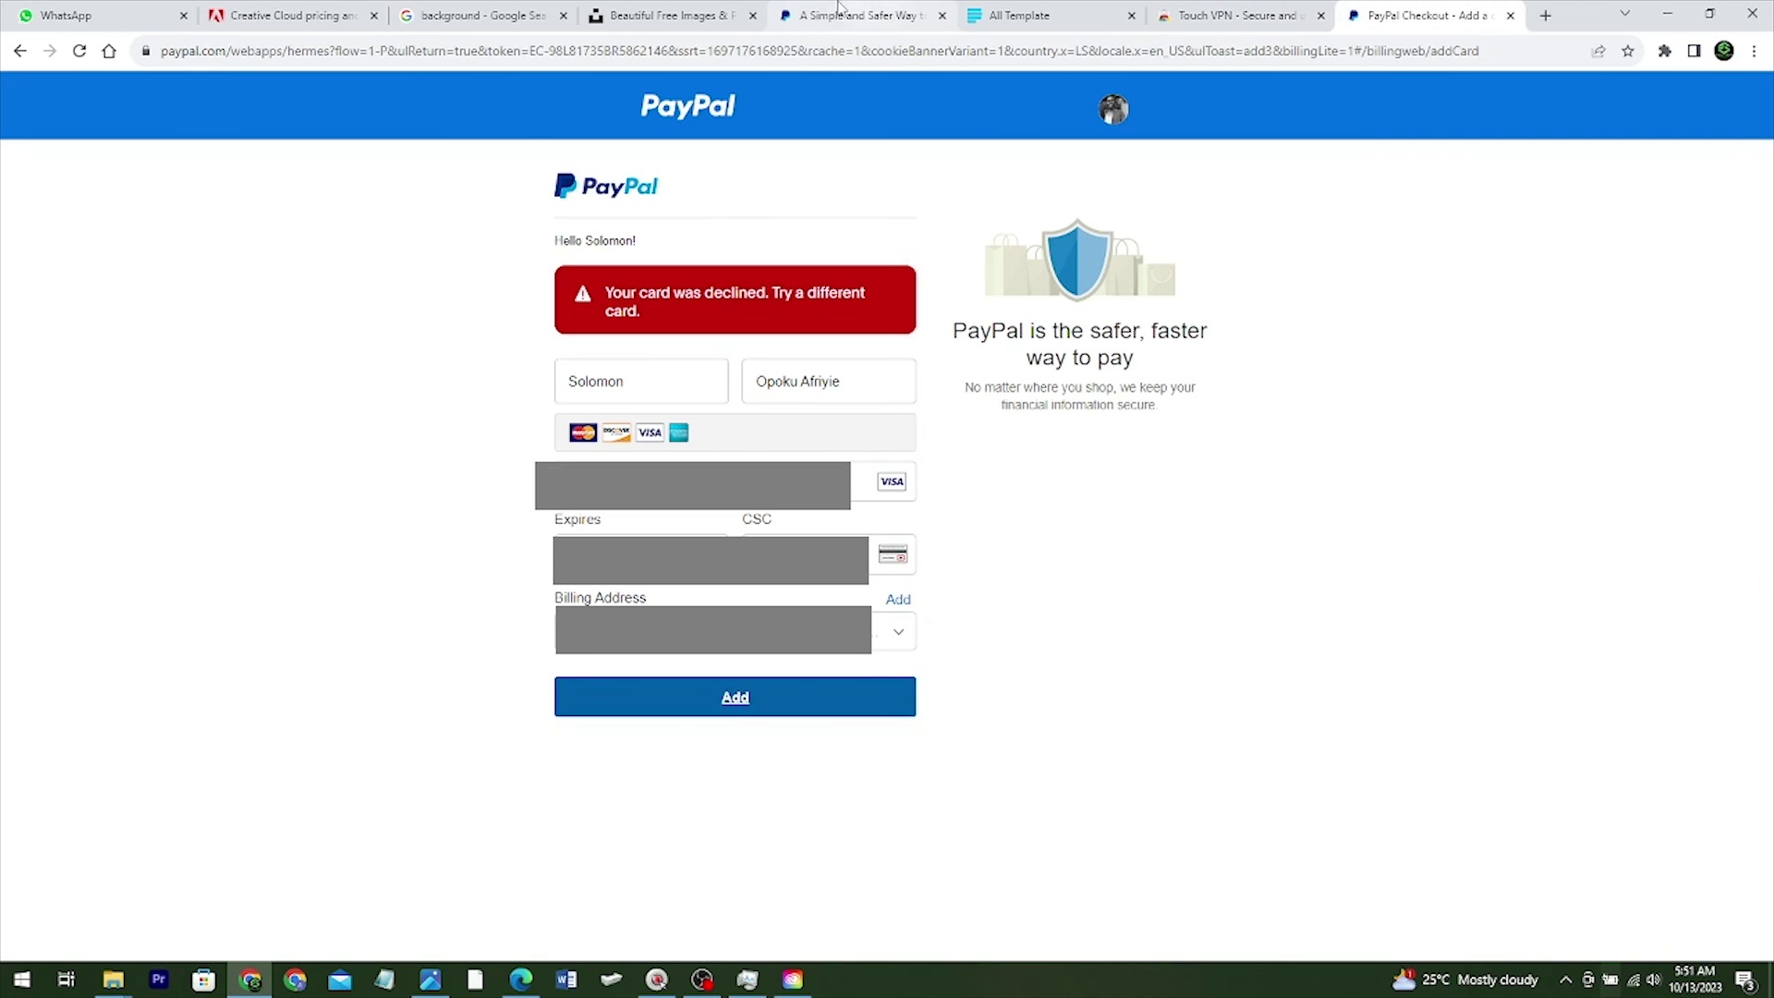